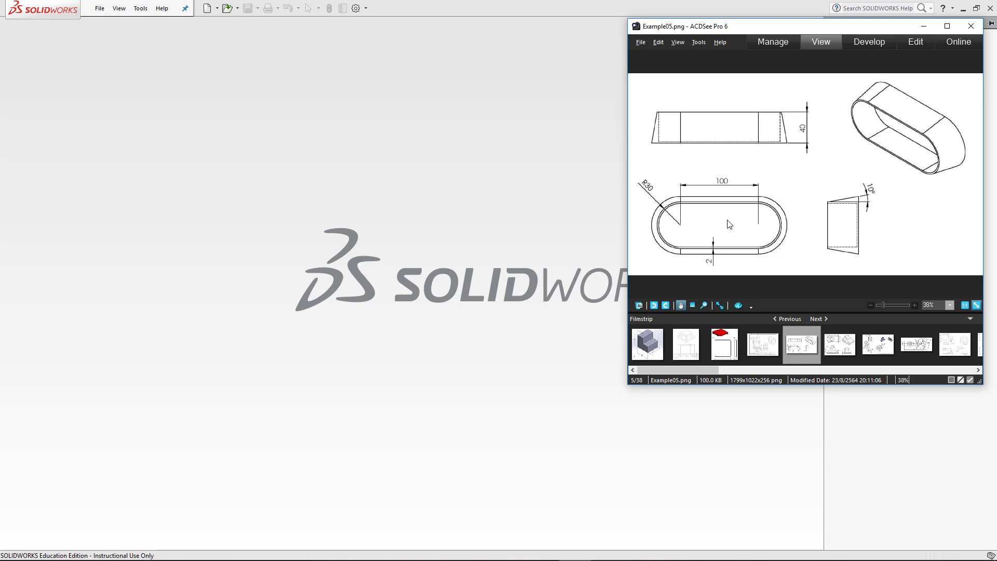
Zoom the Example05.png drawing in ACDSee to 46% and pan until the R30 label shows.
{"action": "left_click", "coordinate": [914, 305]}
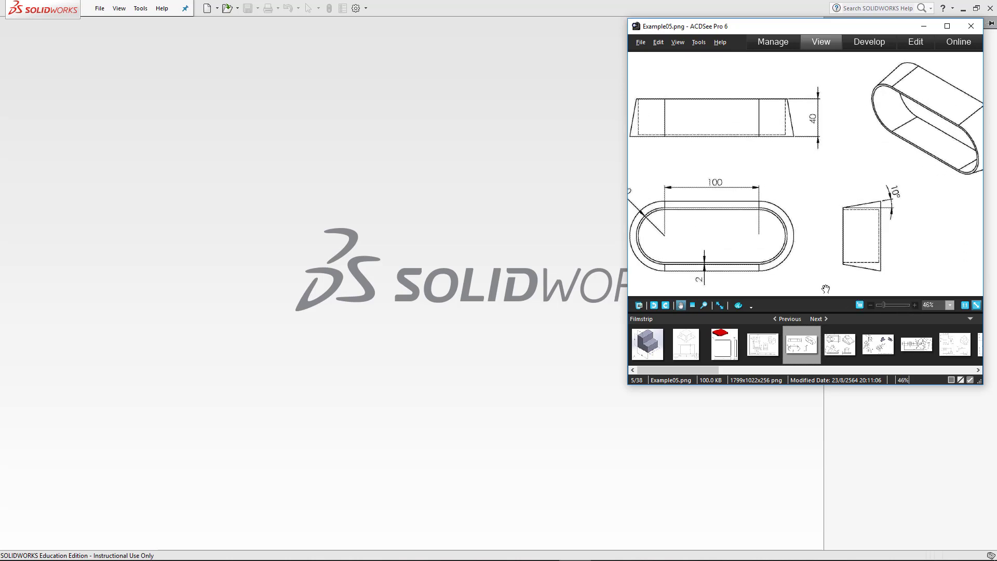
{"action": "left_click_drag", "start_coordinate": [659, 224], "coordinate": [686, 225]}
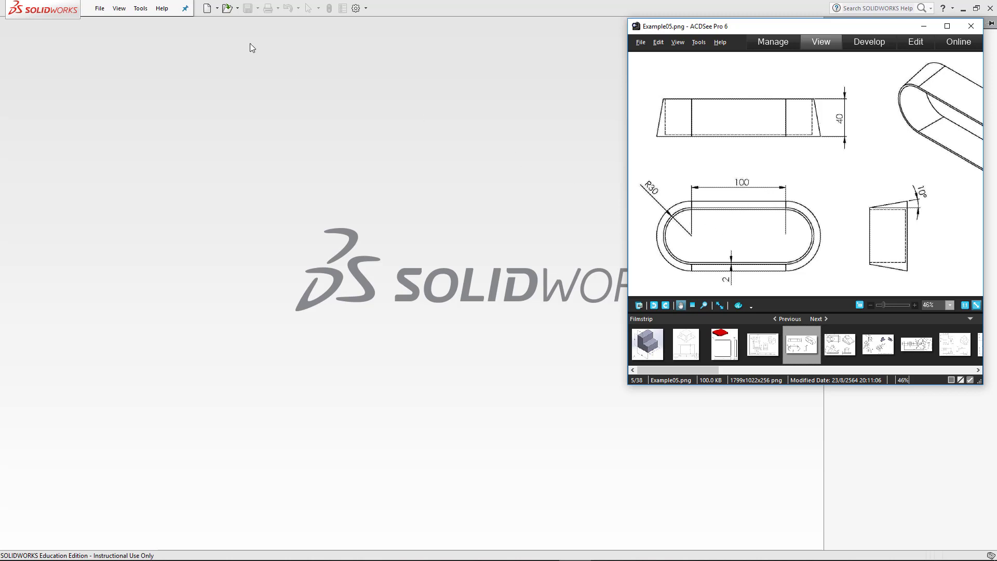
Create a new part and begin an Extruded Boss/Base sketch on the Front Plane.
{"action": "left_click", "coordinate": [208, 10]}
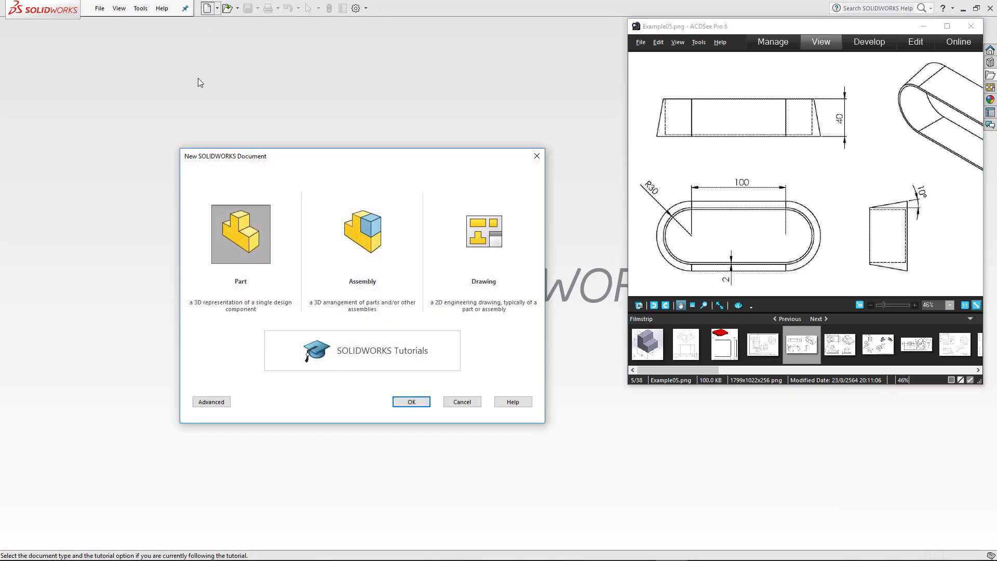
{"action": "left_click", "coordinate": [410, 400]}
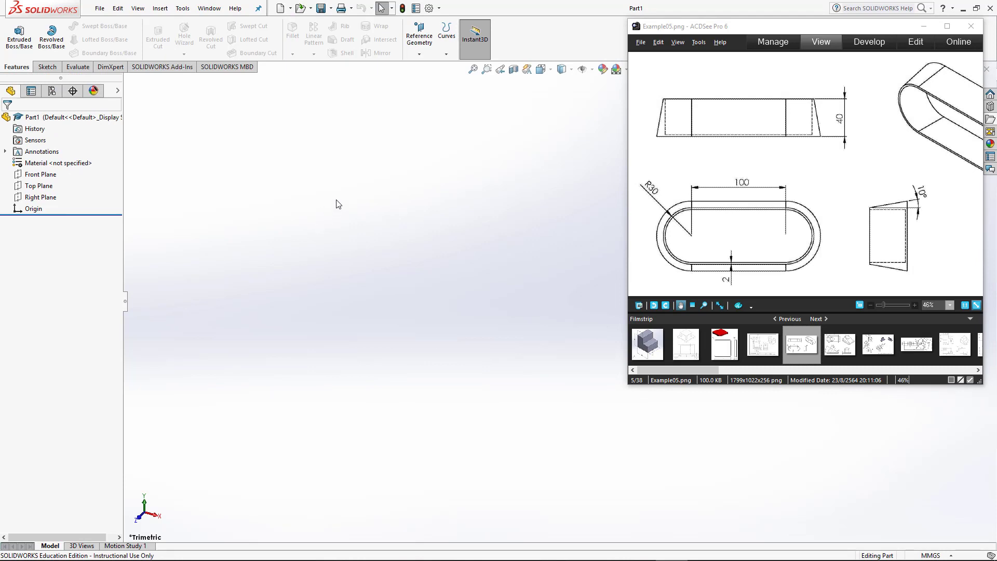
{"action": "left_click", "coordinate": [18, 46]}
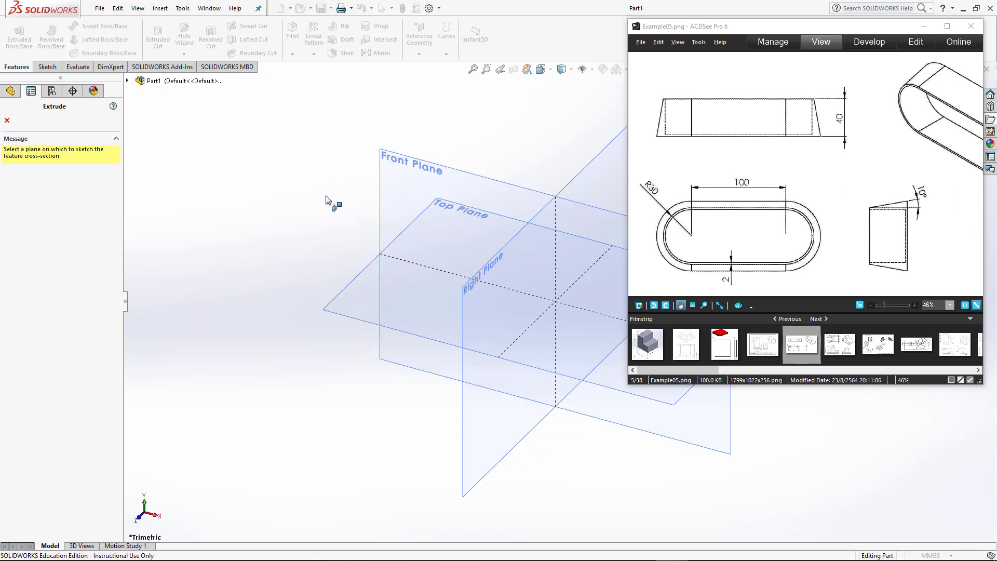
{"action": "left_click", "coordinate": [397, 174]}
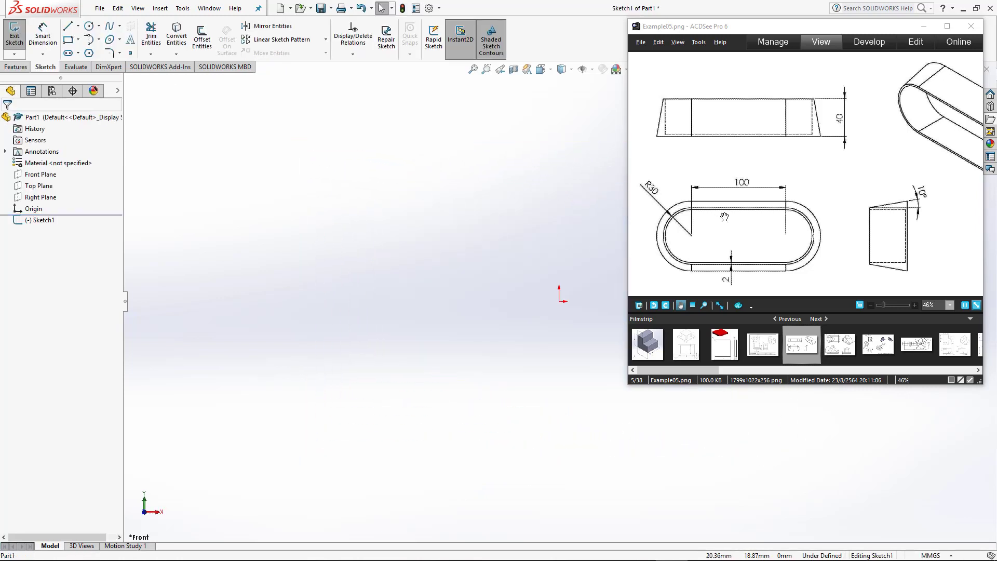
Draw a horizontal line left from the origin and an equal-length parallel line directly below it.
{"action": "left_click", "coordinate": [66, 26]}
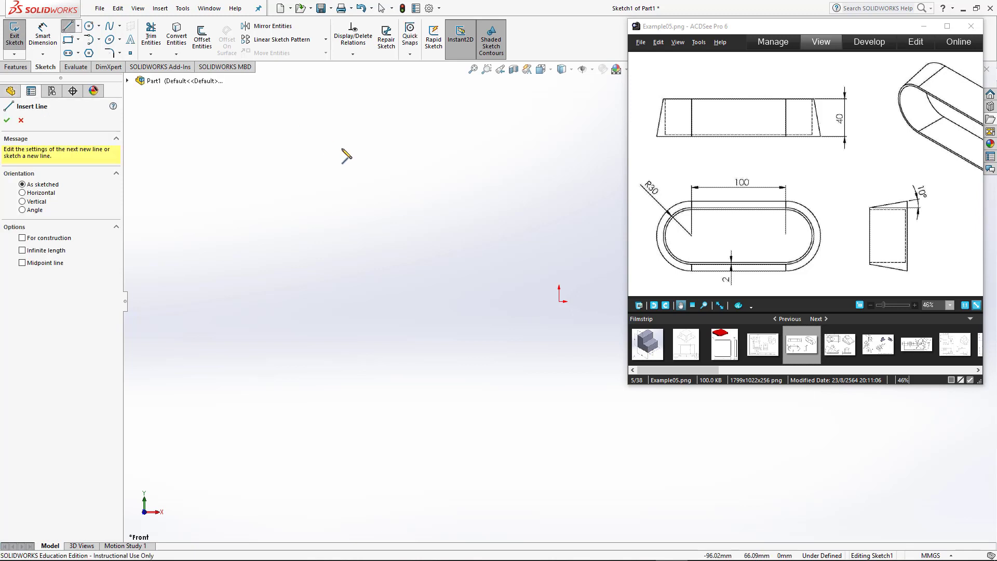
{"action": "left_click", "coordinate": [558, 302]}
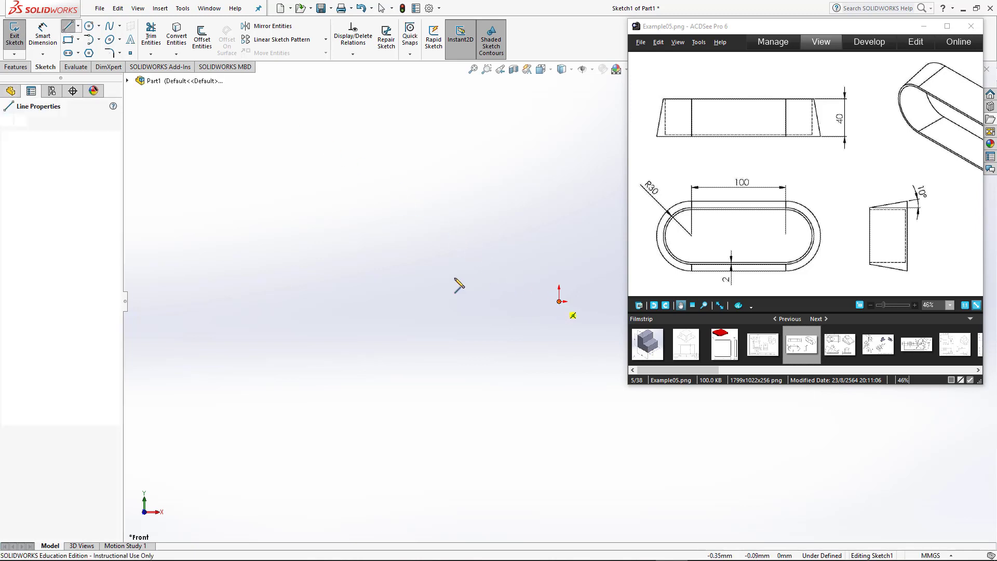
{"action": "left_click", "coordinate": [371, 301]}
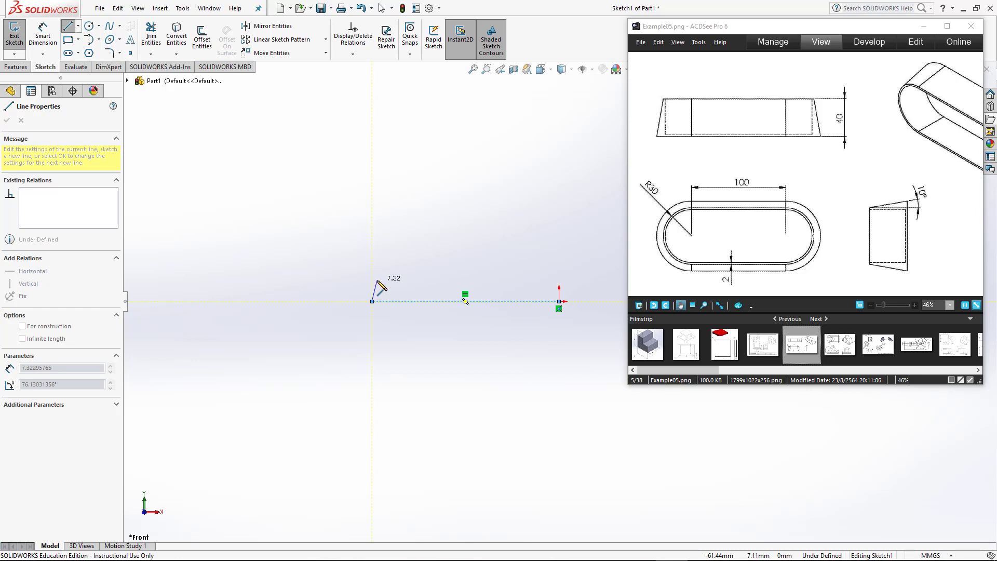
{"action": "key", "text": "Escape"}
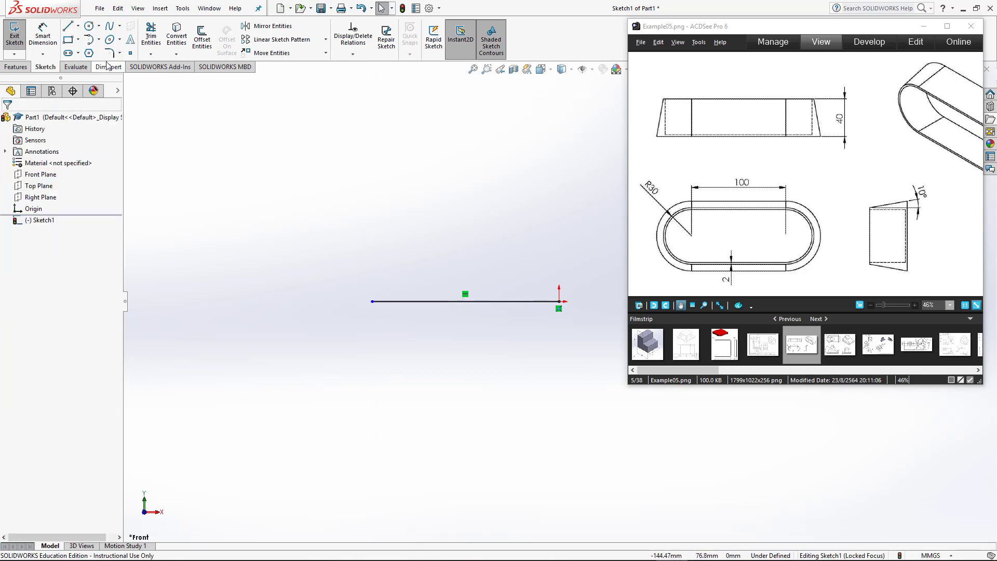
{"action": "left_click", "coordinate": [67, 26]}
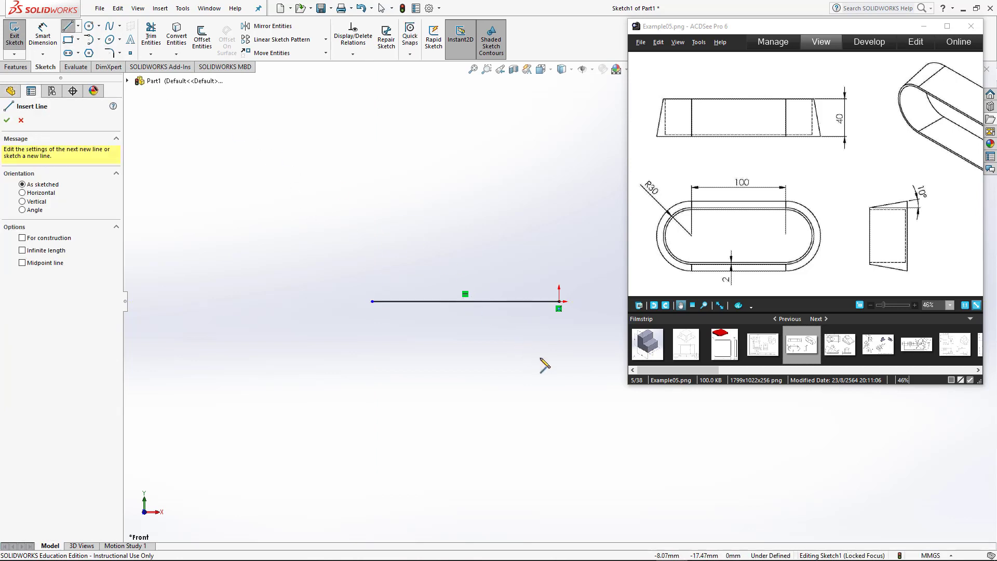
{"action": "left_click", "coordinate": [558, 376]}
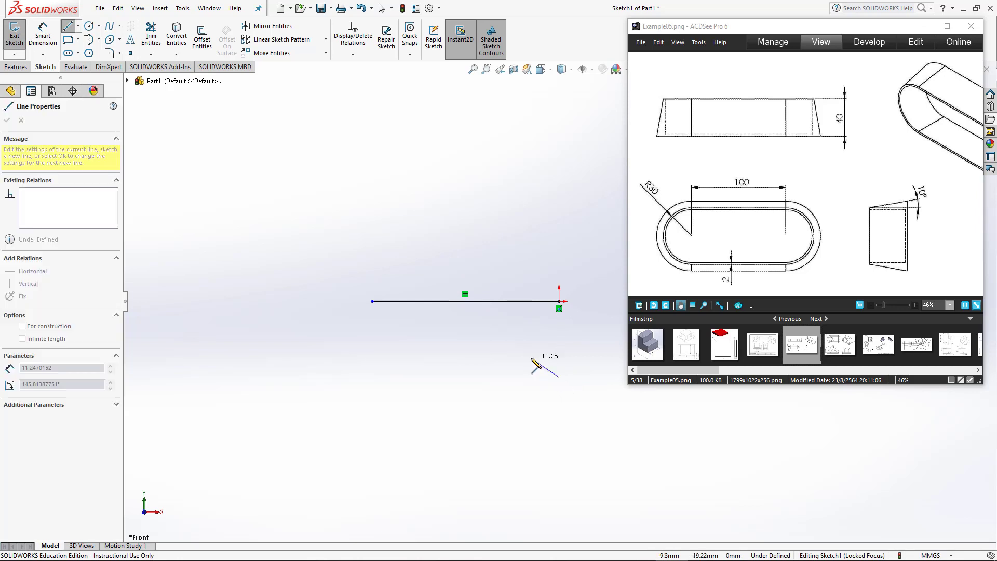
{"action": "left_click", "coordinate": [372, 376]}
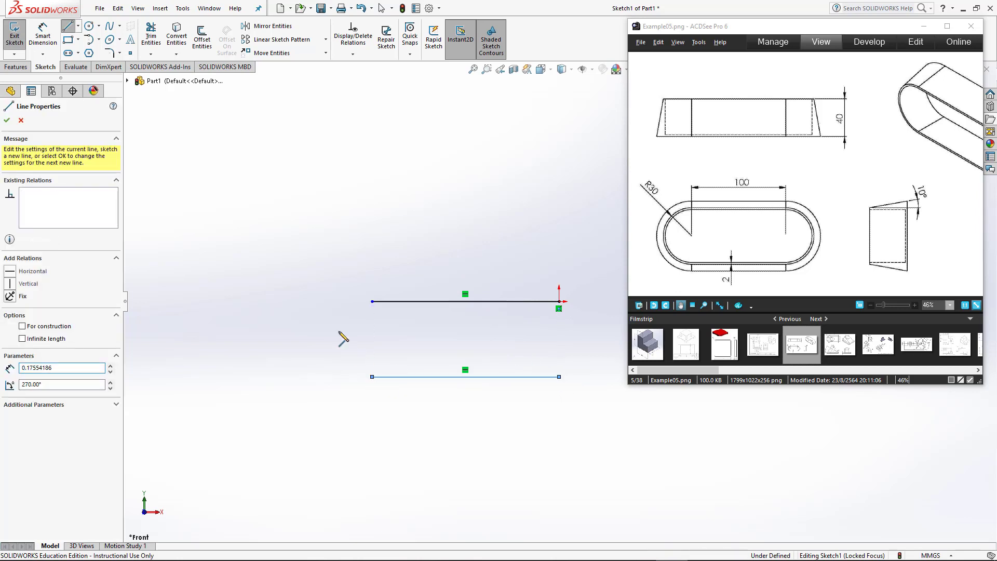
{"action": "key", "text": "Escape"}
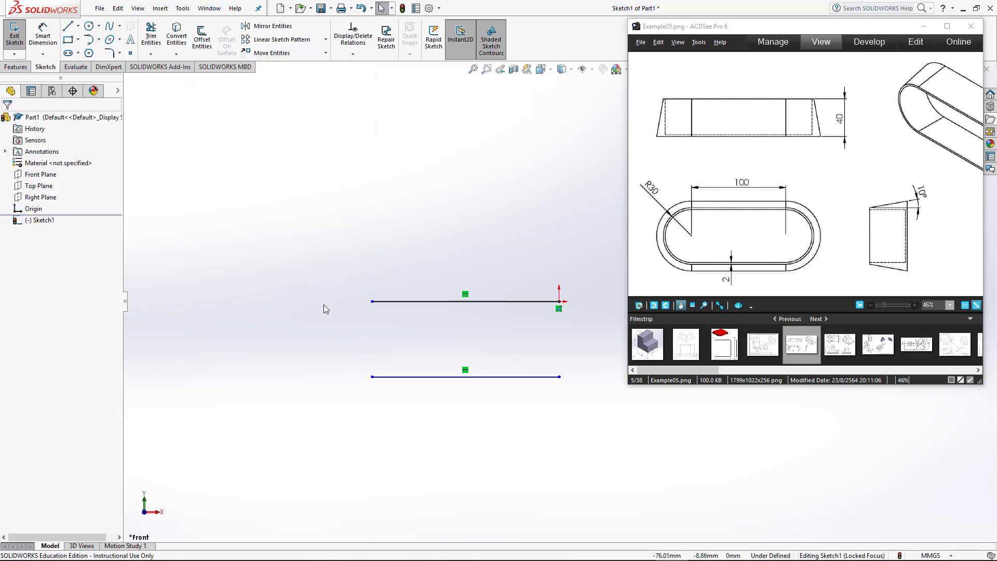
Join the right and left line endpoints with two tangent semicircular arcs.
{"action": "left_click", "coordinate": [99, 41]}
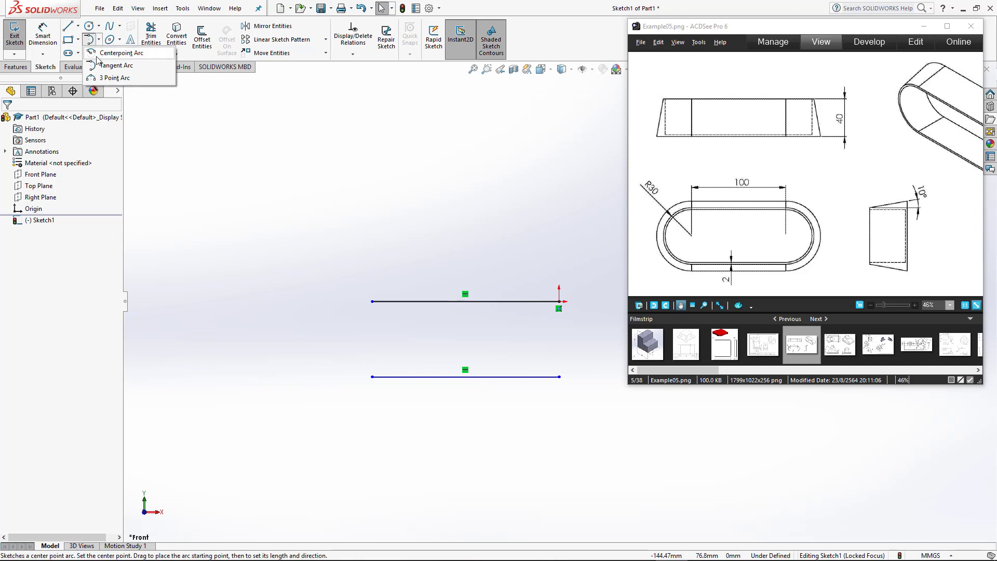
{"action": "left_click", "coordinate": [110, 67]}
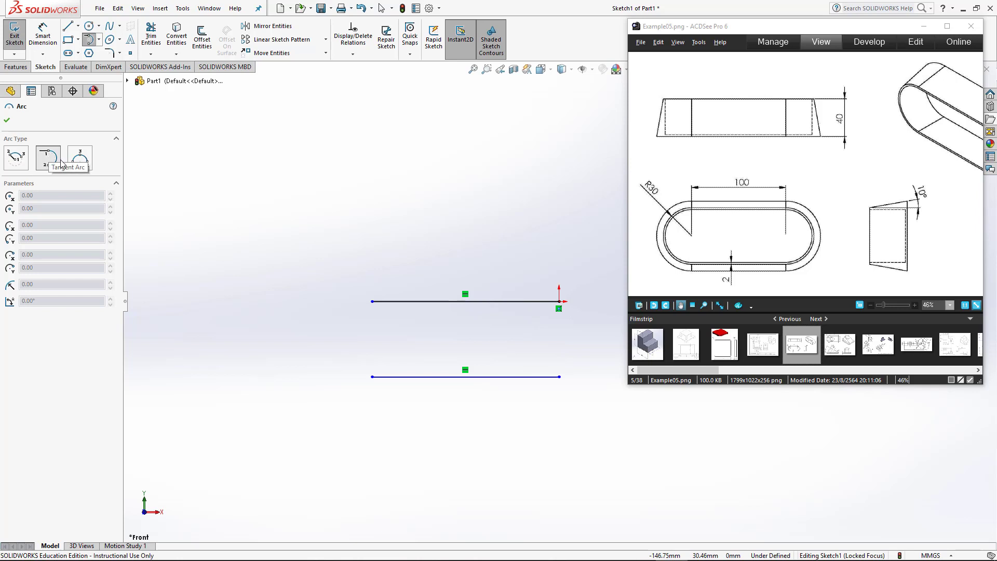
{"action": "left_click", "coordinate": [559, 377]}
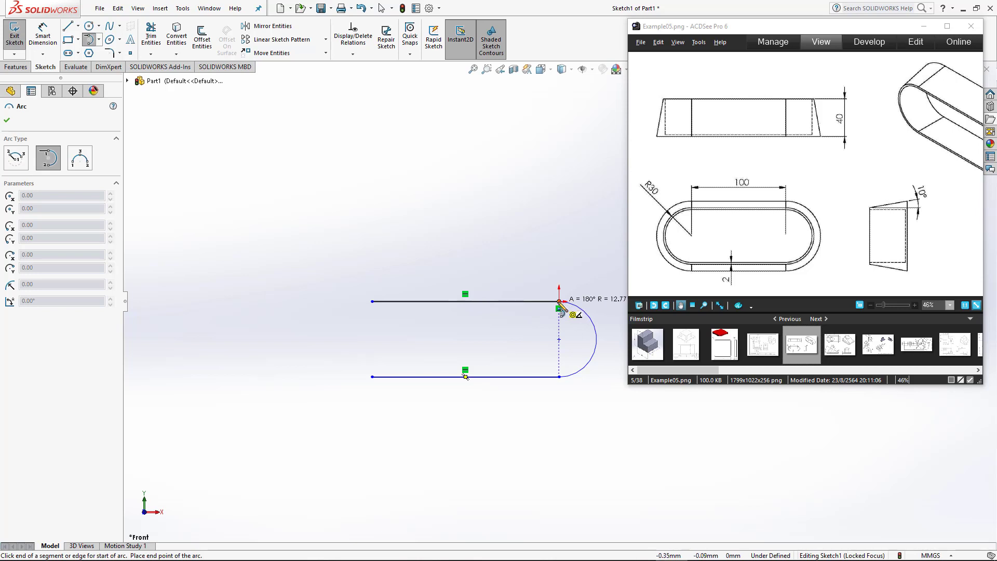
{"action": "left_click", "coordinate": [559, 301]}
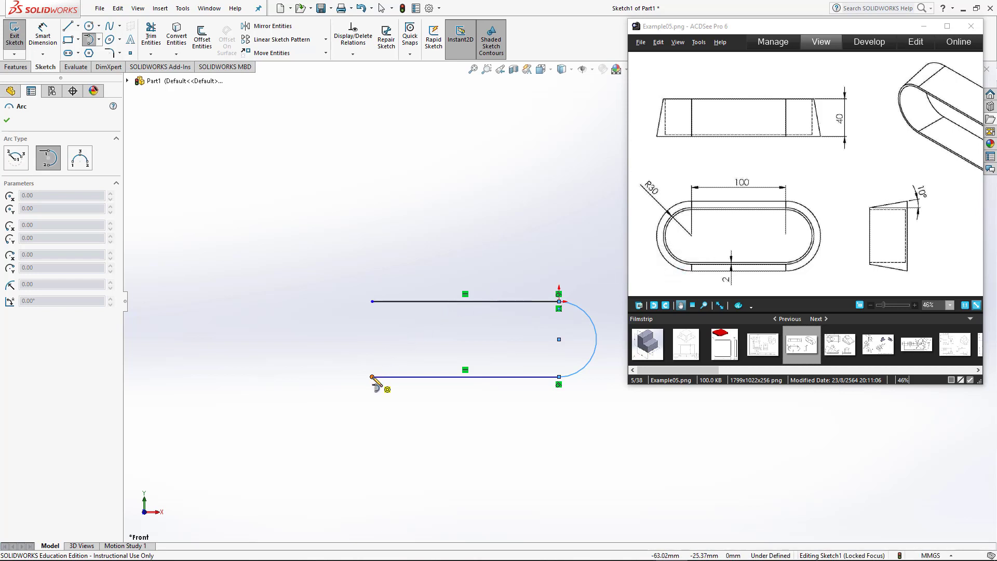
{"action": "left_click", "coordinate": [372, 377]}
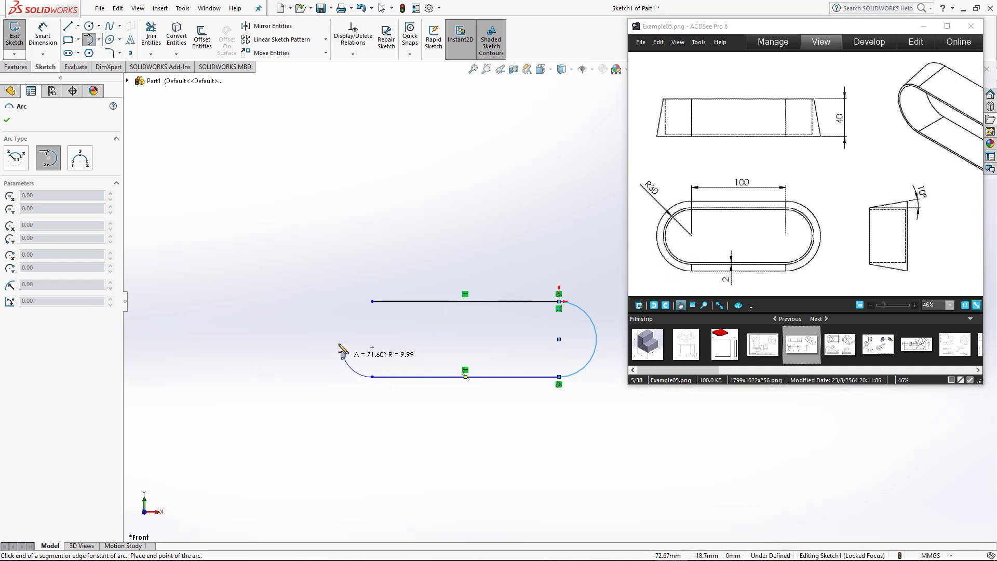
{"action": "left_click", "coordinate": [372, 301]}
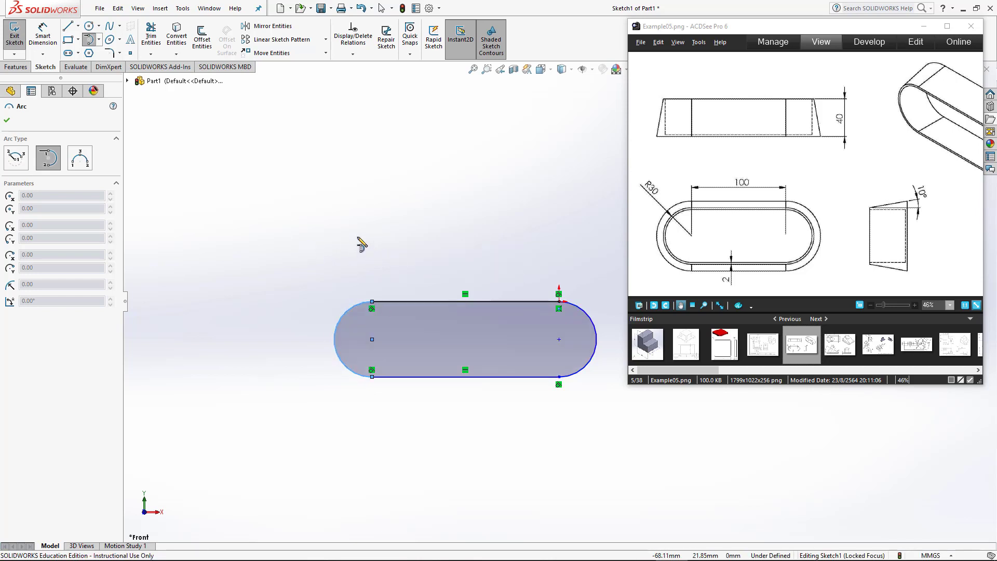
{"action": "key", "text": "Escape"}
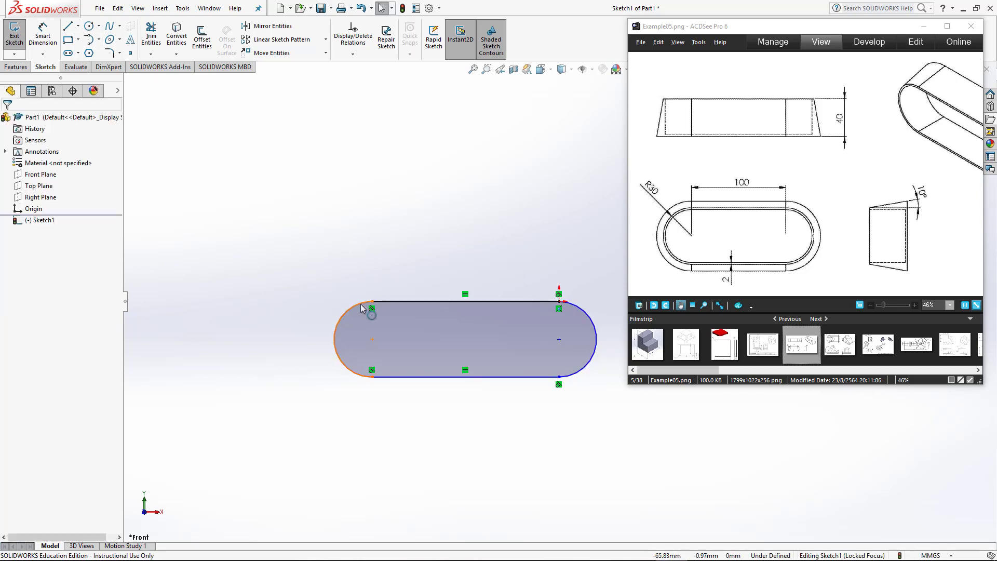
Dimension the left end arc with a 30 mm radius.
{"action": "left_click", "coordinate": [36, 32]}
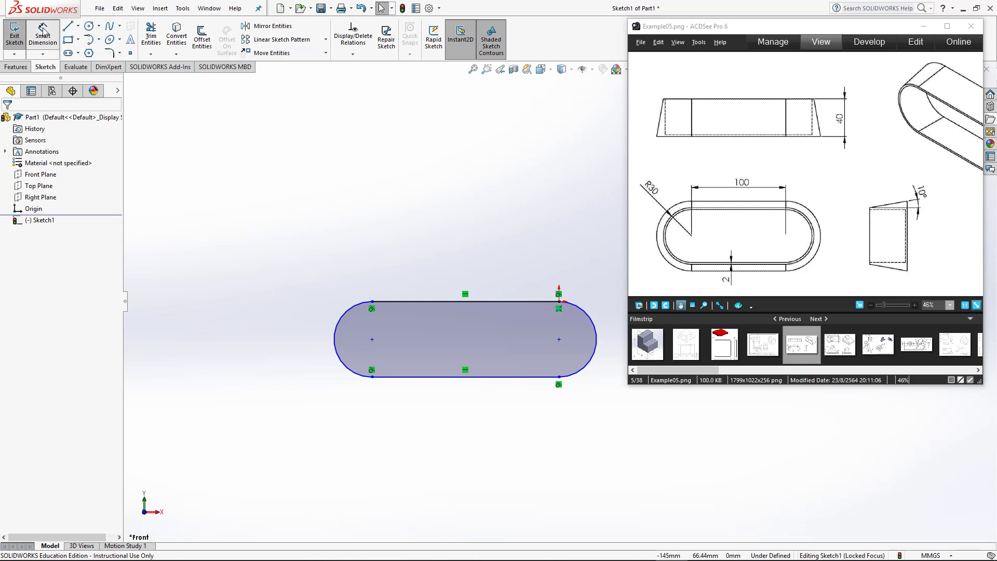
{"action": "left_click", "coordinate": [337, 326]}
{"action": "left_click", "coordinate": [318, 299]}
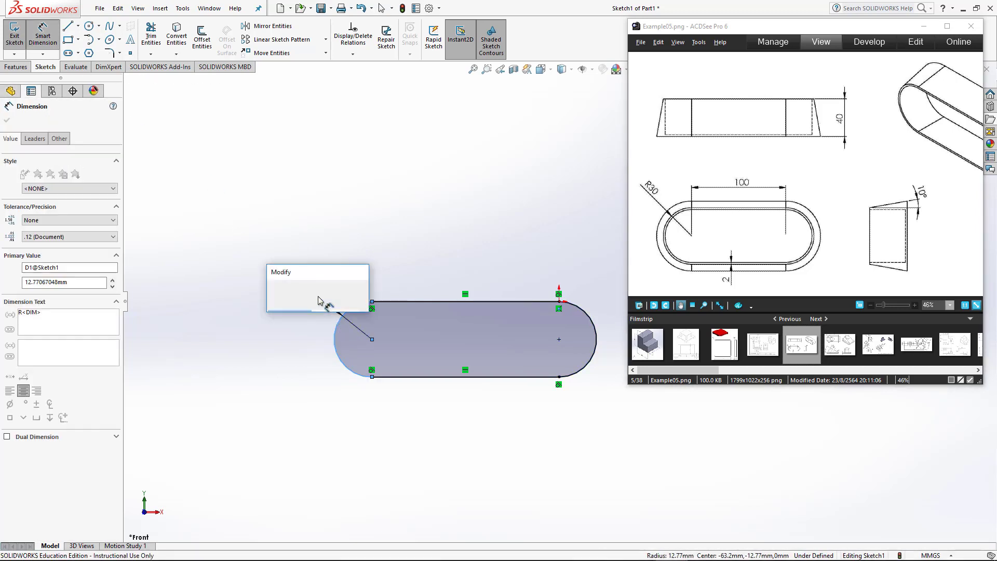
{"action": "type", "text": "30"}
{"action": "key", "text": "Return"}
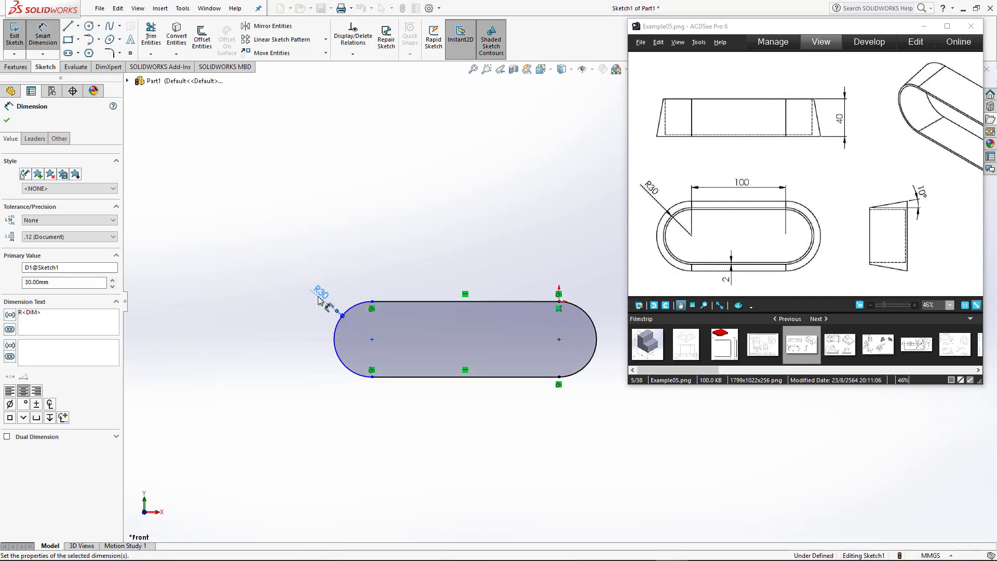
{"action": "key", "text": "Escape"}
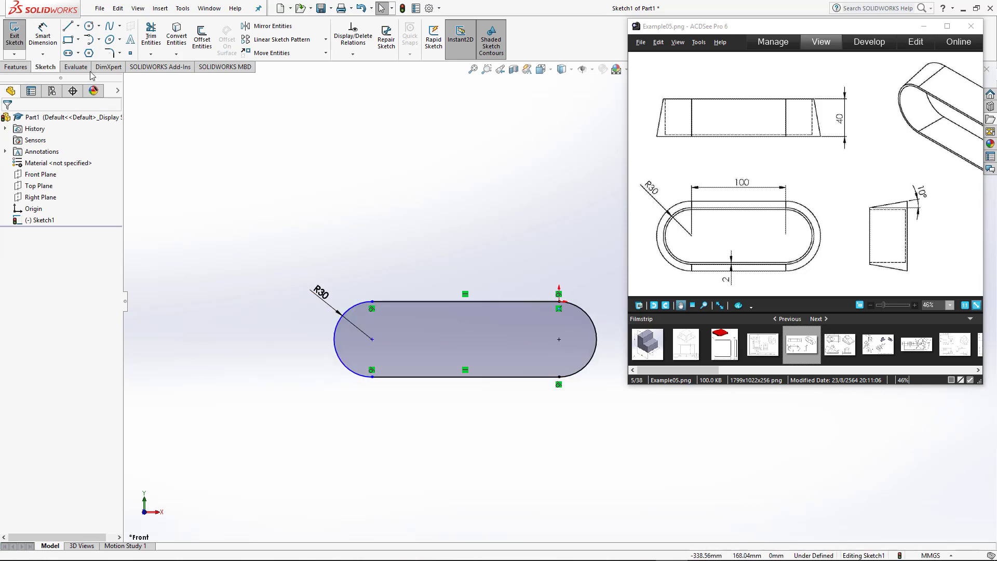
Set the distance between the two arc centres to 100 mm.
{"action": "left_click", "coordinate": [43, 37]}
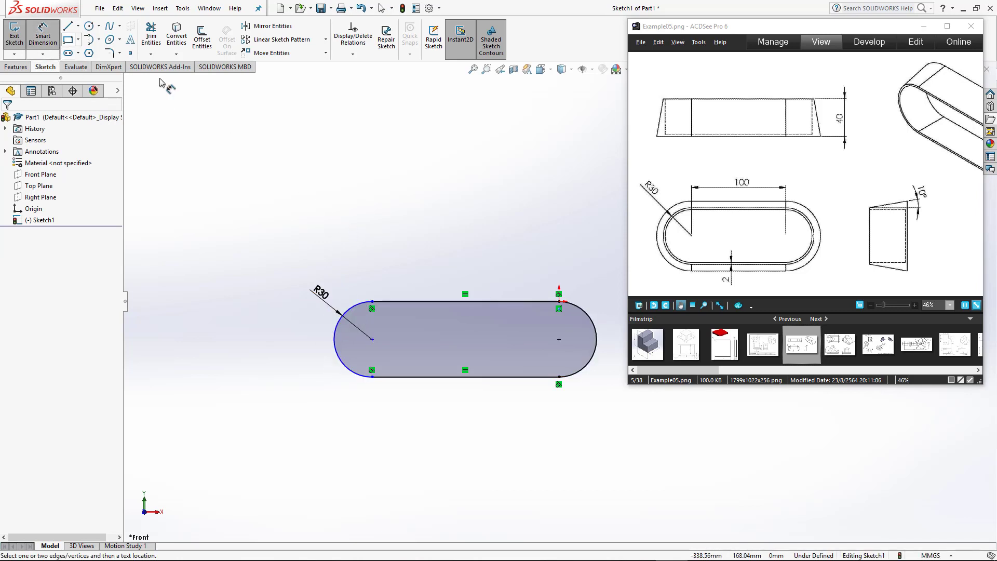
{"action": "left_click", "coordinate": [558, 338]}
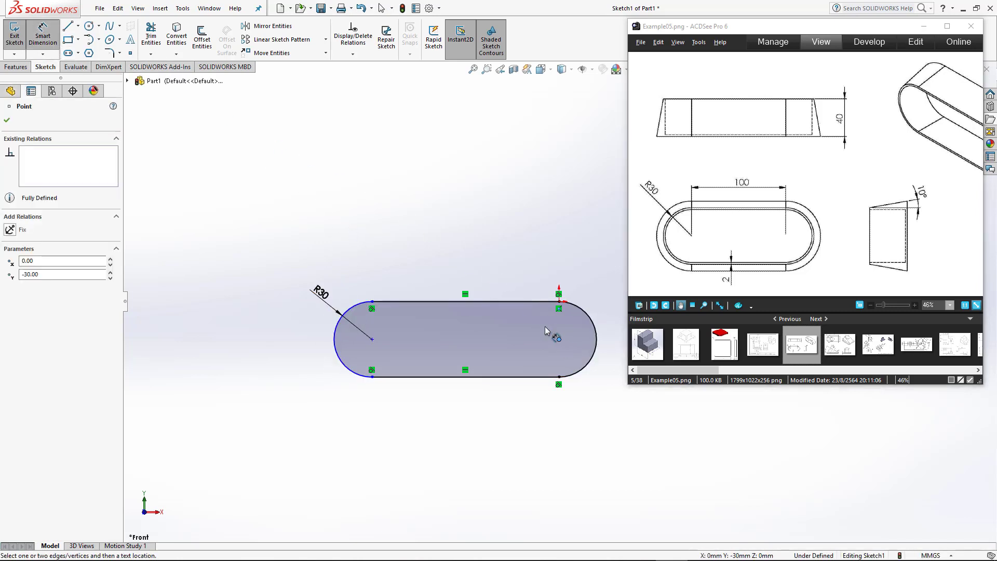
{"action": "left_click", "coordinate": [371, 339]}
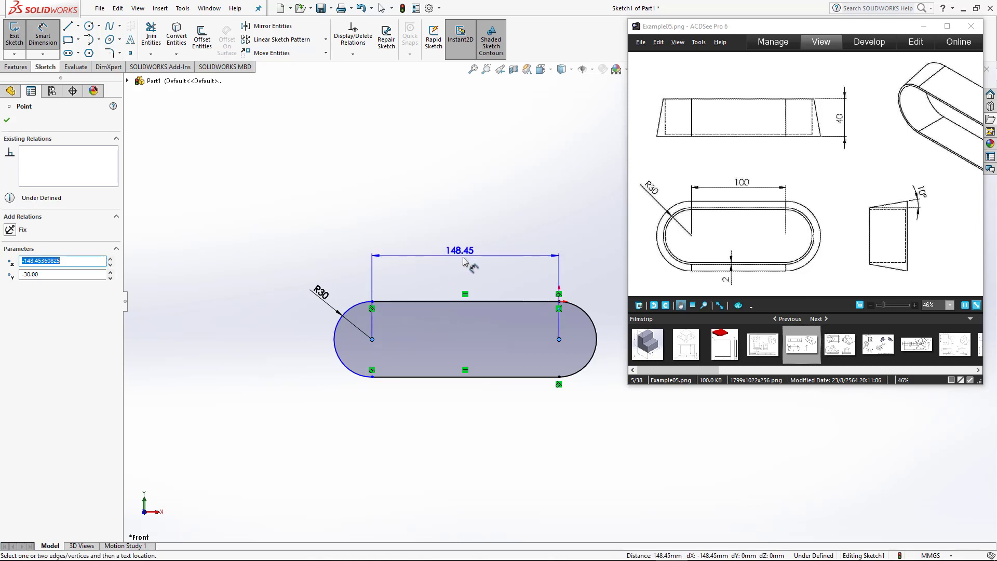
{"action": "left_click", "coordinate": [464, 260]}
{"action": "type", "text": "1"}
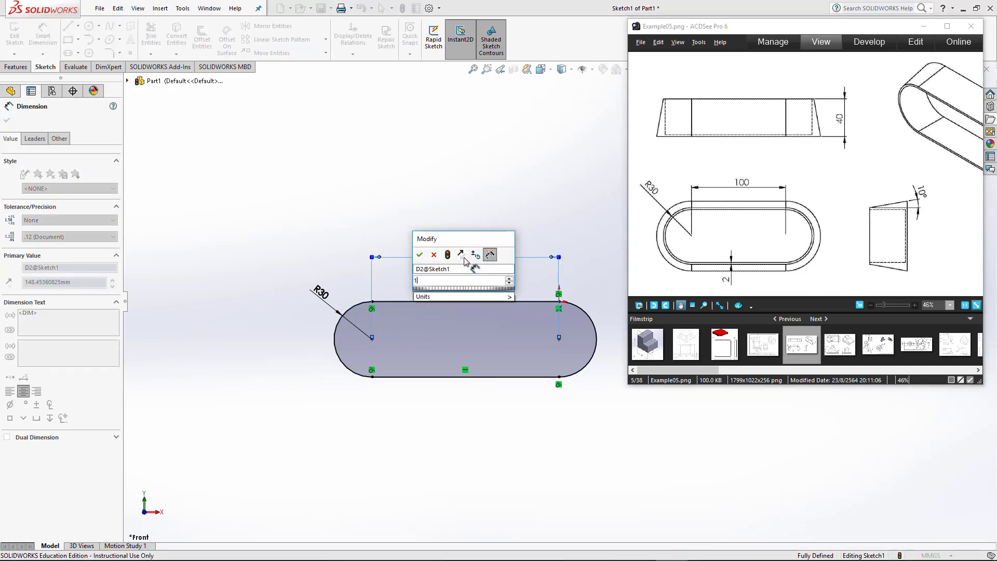
{"action": "type", "text": "00"}
{"action": "key", "text": "Return"}
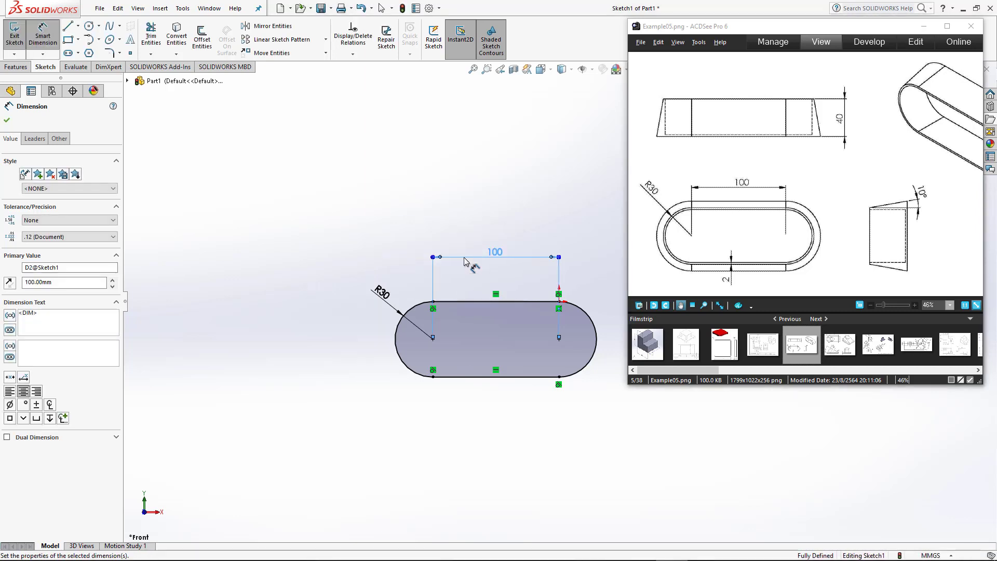
{"action": "left_click", "coordinate": [7, 121]}
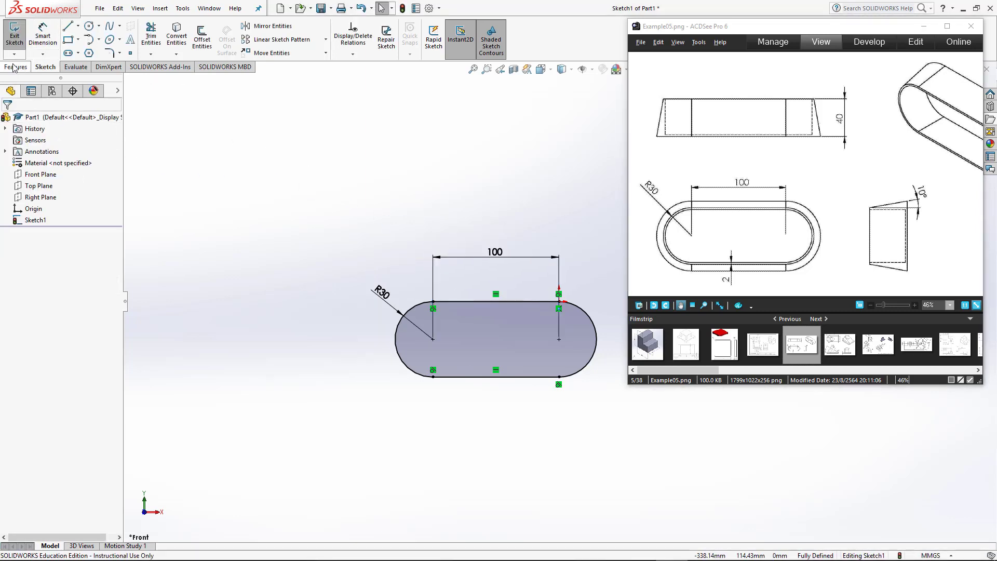
Extrude Sketch1 to a 2 mm depth, creating Boss-Extrude1, then deselect it.
{"action": "left_click", "coordinate": [16, 42]}
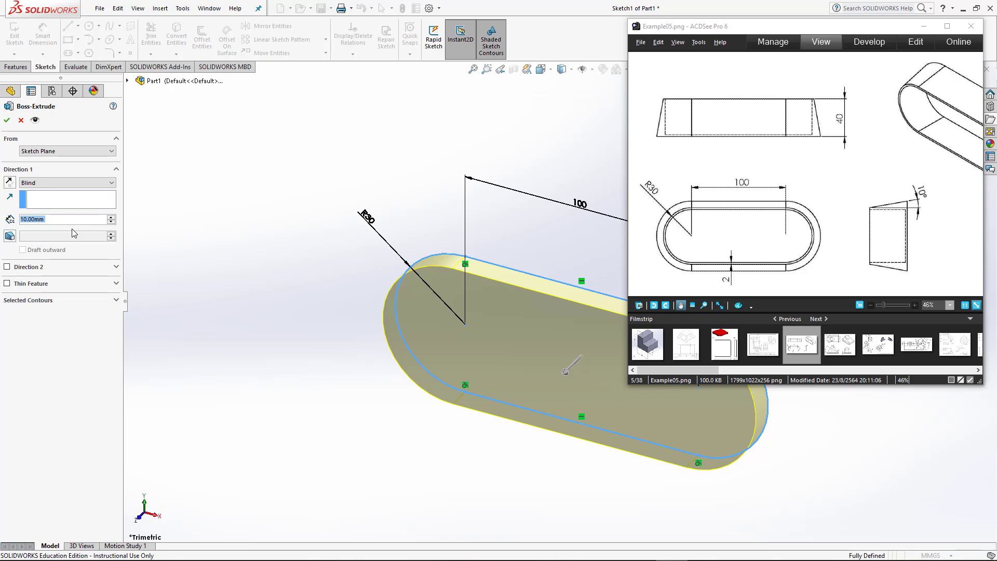
{"action": "type", "text": "2"}
{"action": "key", "text": "Return"}
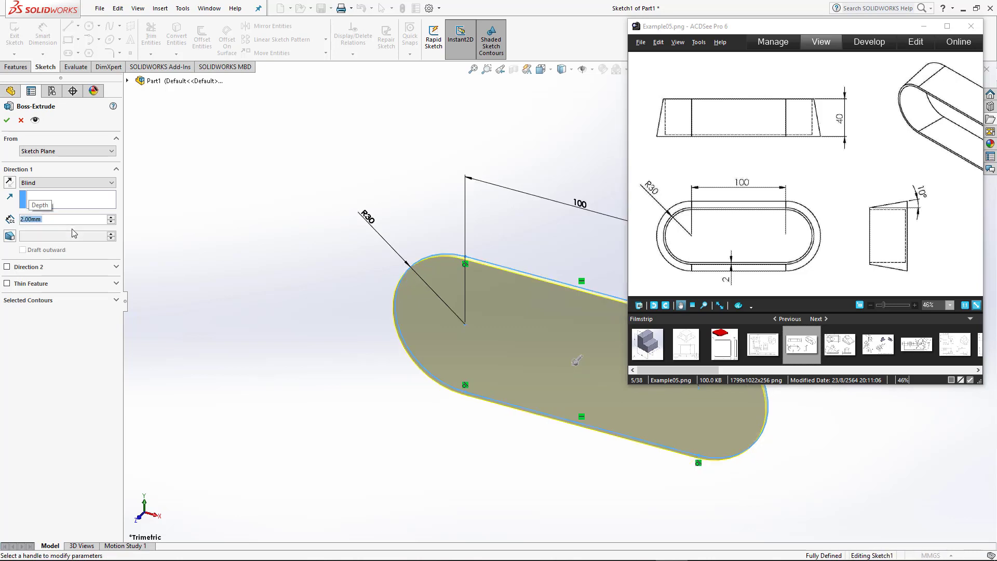
{"action": "left_click", "coordinate": [6, 120]}
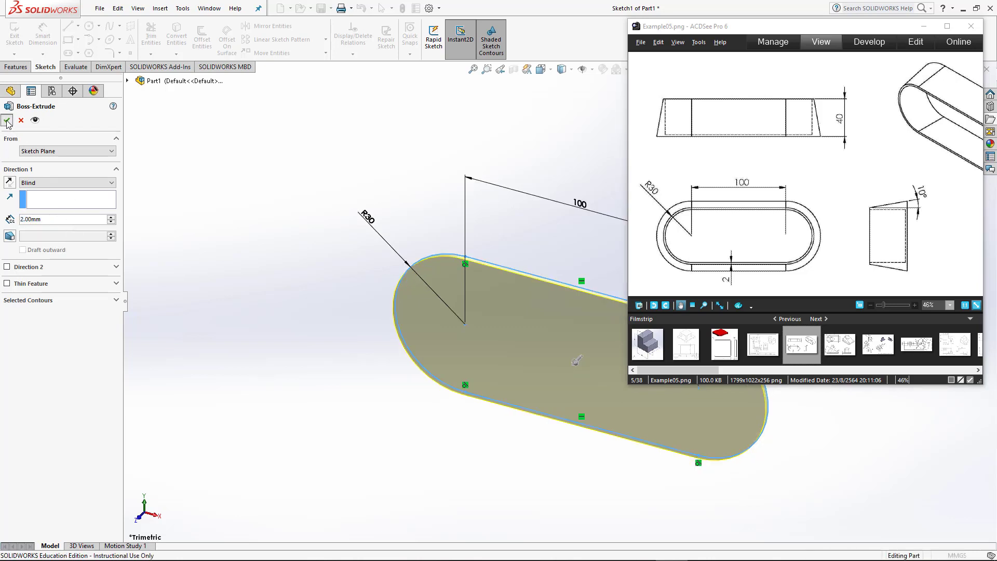
{"action": "scroll", "coordinate": [535, 260], "scroll_direction": "up", "scroll_amount": 3}
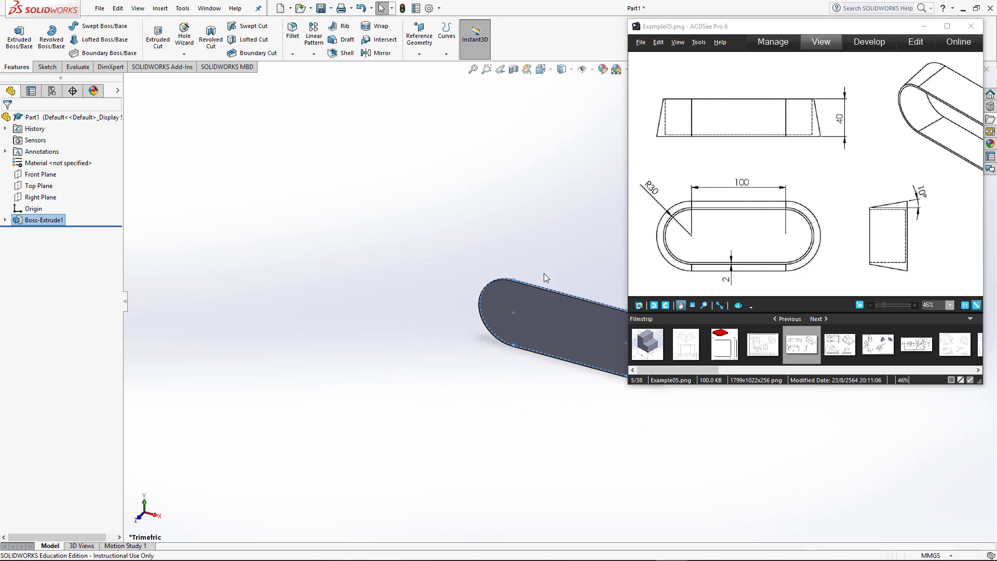
{"action": "scroll", "coordinate": [579, 310], "scroll_direction": "up", "scroll_amount": 2}
{"action": "scroll", "coordinate": [615, 316], "scroll_direction": "up", "scroll_amount": 1}
{"action": "scroll", "coordinate": [605, 329], "scroll_direction": "down", "scroll_amount": 2}
{"action": "scroll", "coordinate": [607, 333], "scroll_direction": "down", "scroll_amount": 3}
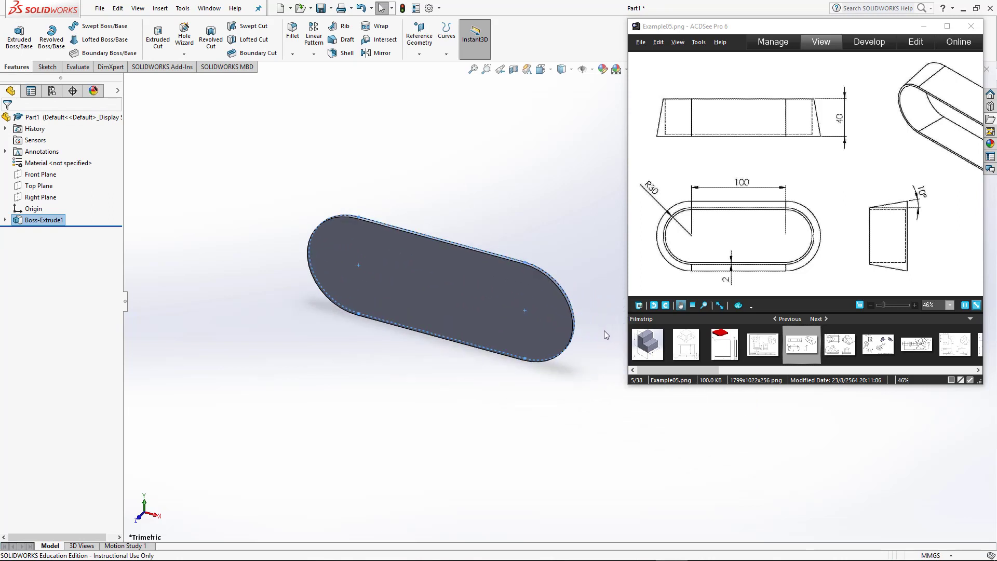
{"action": "left_click", "coordinate": [507, 197]}
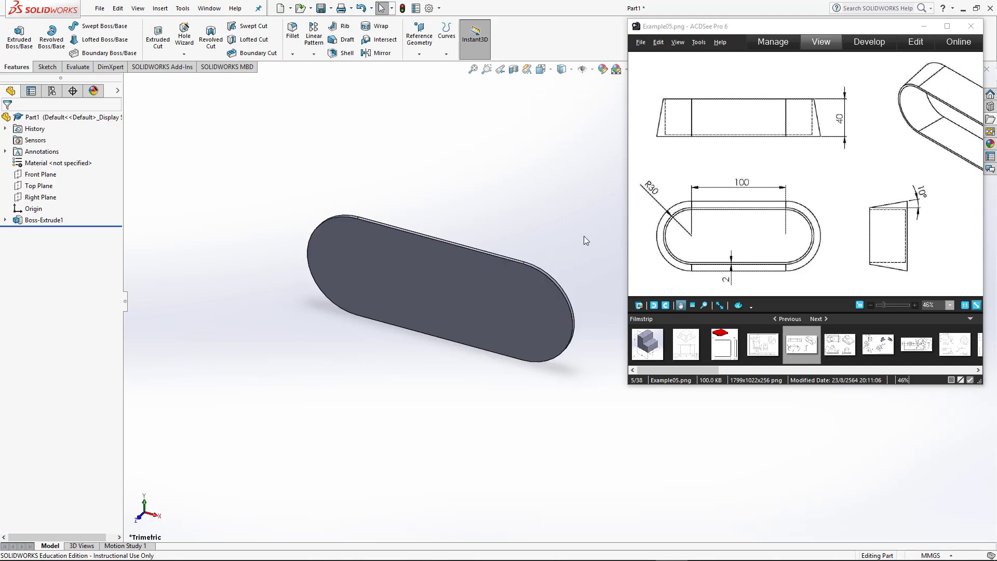
Start Sketch2 on the Right Plane and switch to the Right view orientation.
{"action": "left_click", "coordinate": [38, 201]}
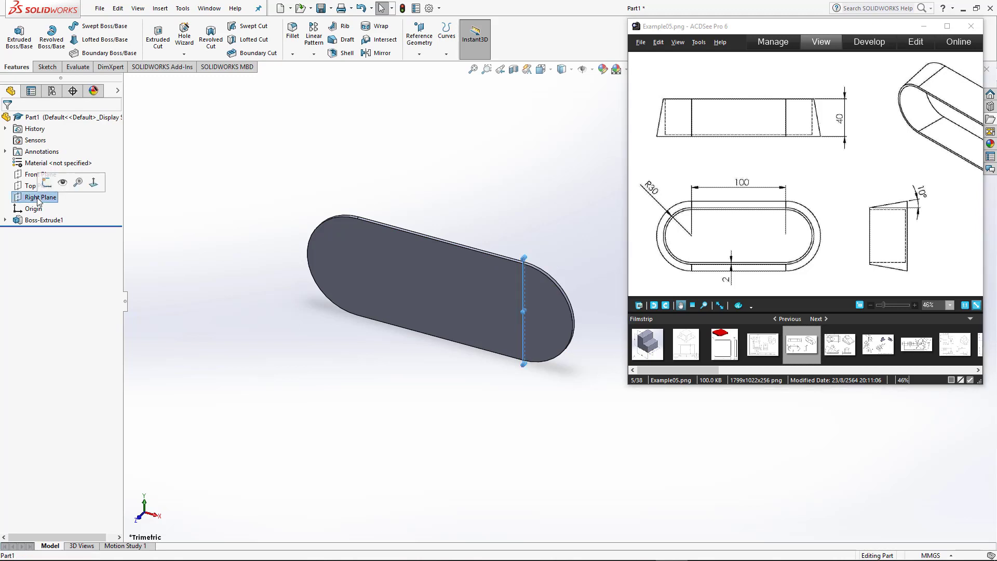
{"action": "left_click", "coordinate": [47, 67]}
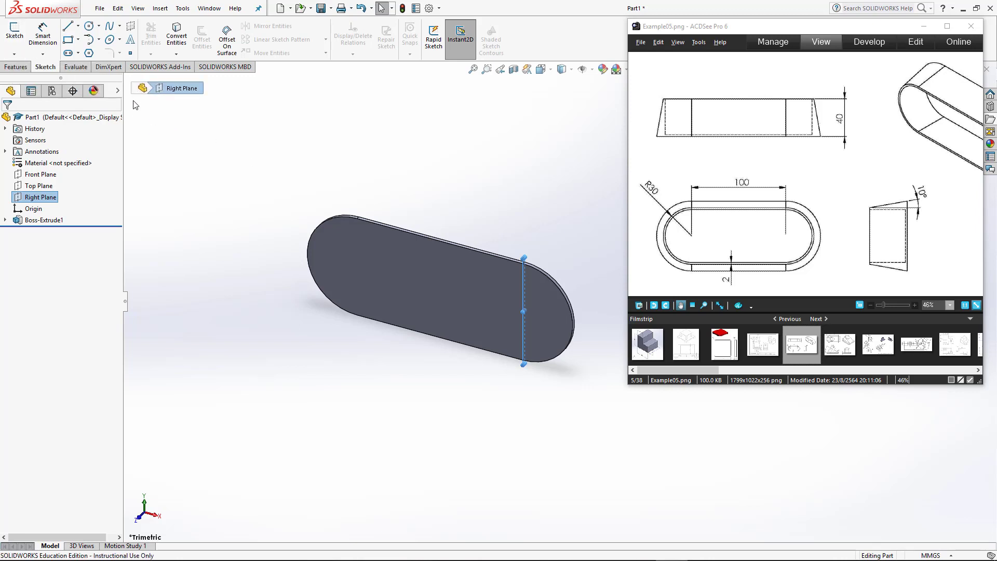
{"action": "left_click", "coordinate": [14, 39]}
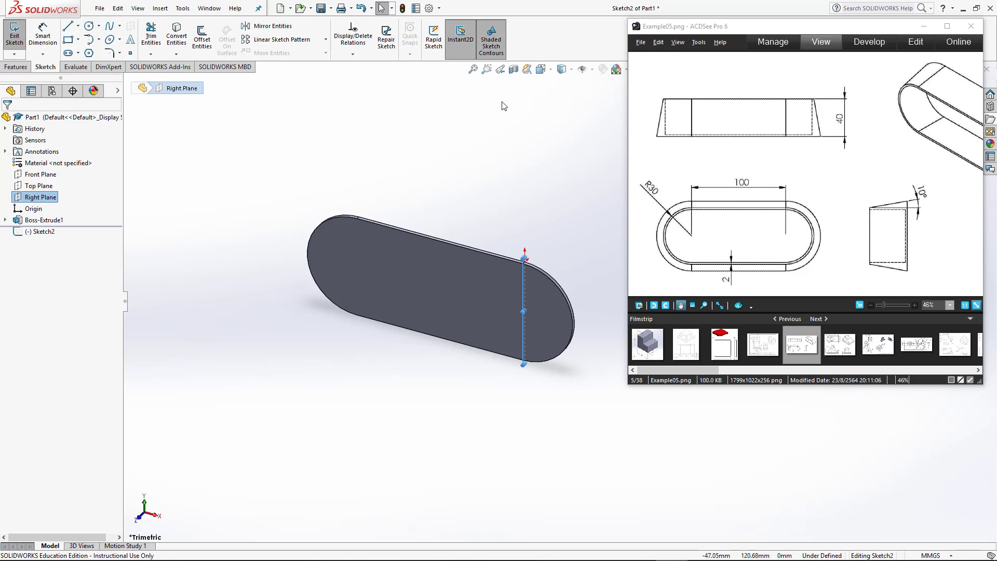
{"action": "left_click", "coordinate": [553, 74]}
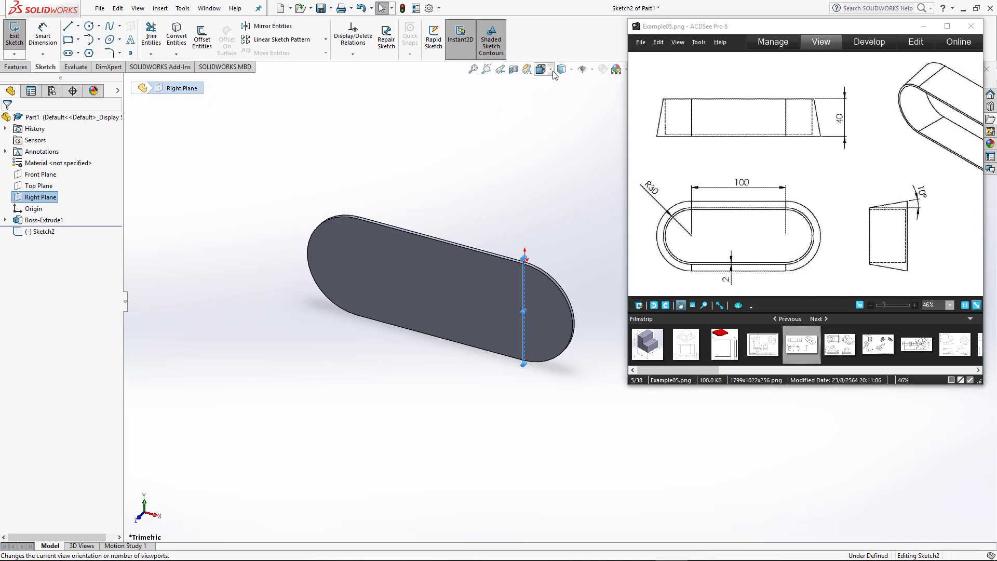
{"action": "left_click", "coordinate": [570, 115]}
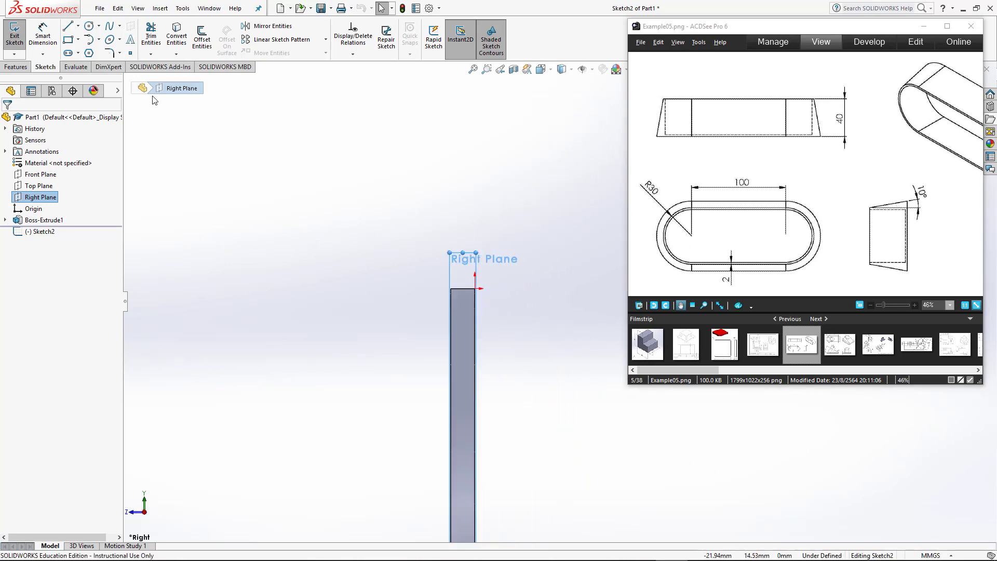
Draw a closed four-line wall profile from the plate's top-right corner with a slanted top edge.
{"action": "left_click", "coordinate": [68, 29]}
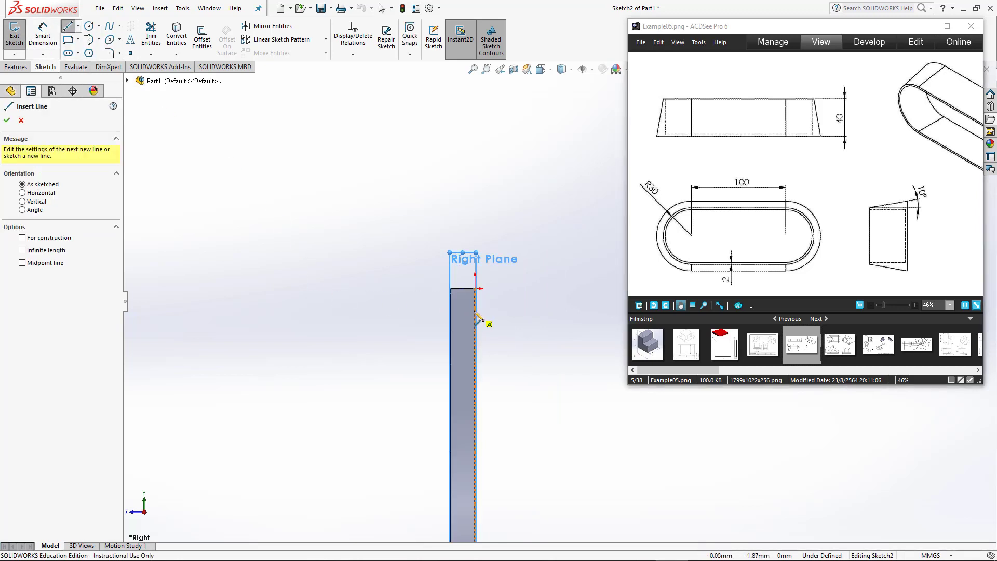
{"action": "left_click", "coordinate": [474, 289]}
{"action": "left_click", "coordinate": [475, 154]}
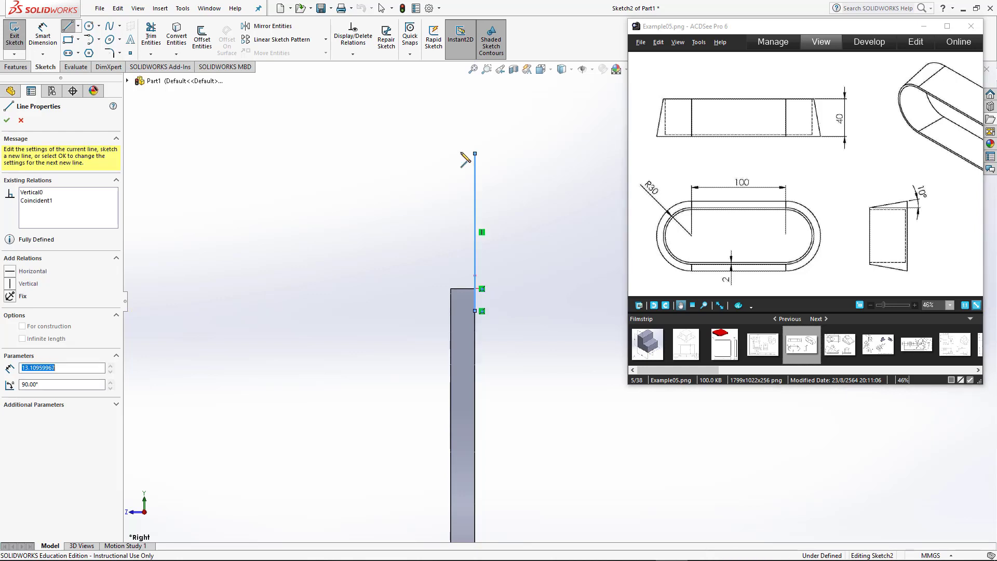
{"action": "left_click", "coordinate": [177, 288]}
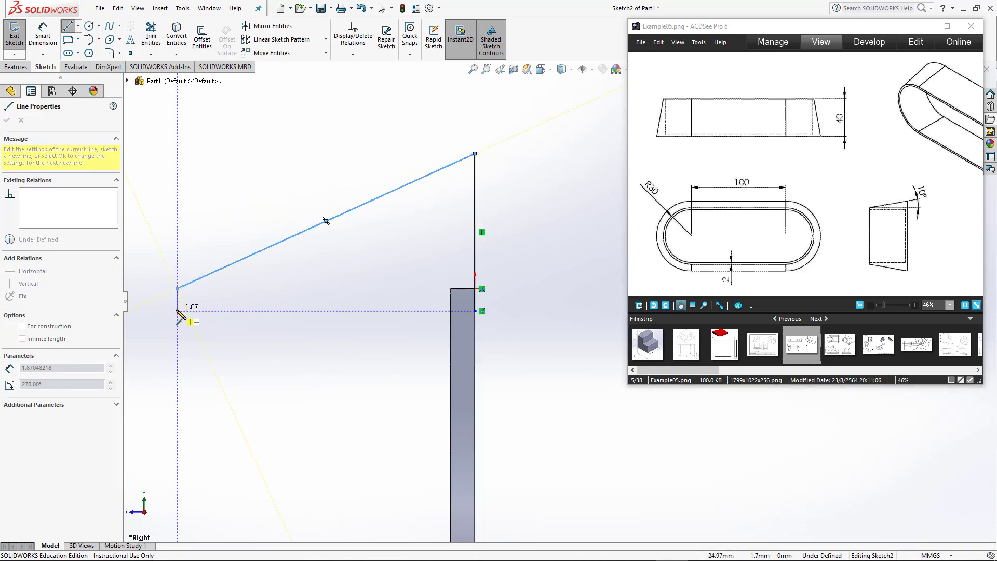
{"action": "left_click", "coordinate": [177, 310]}
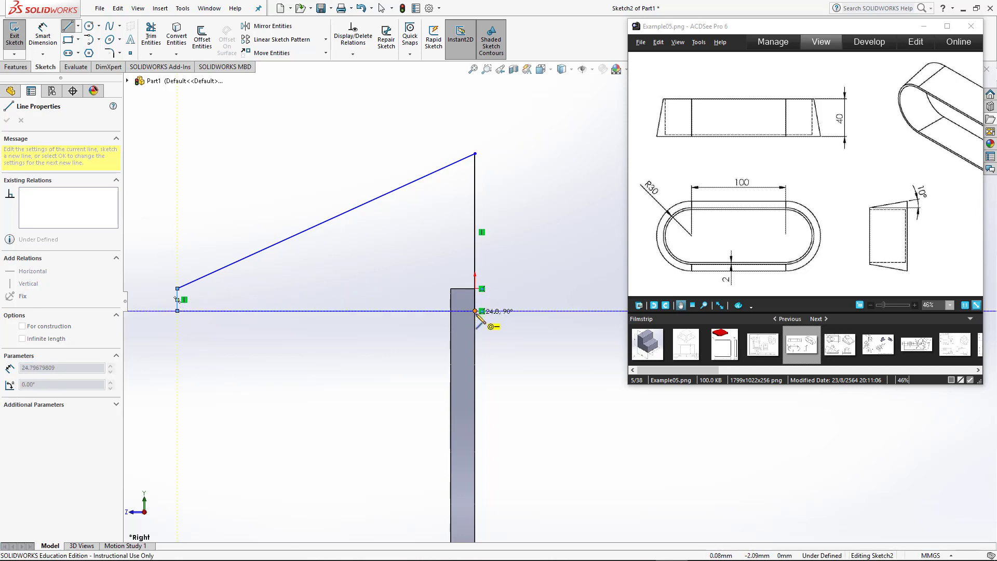
{"action": "left_click", "coordinate": [474, 311]}
{"action": "key", "text": "Escape"}
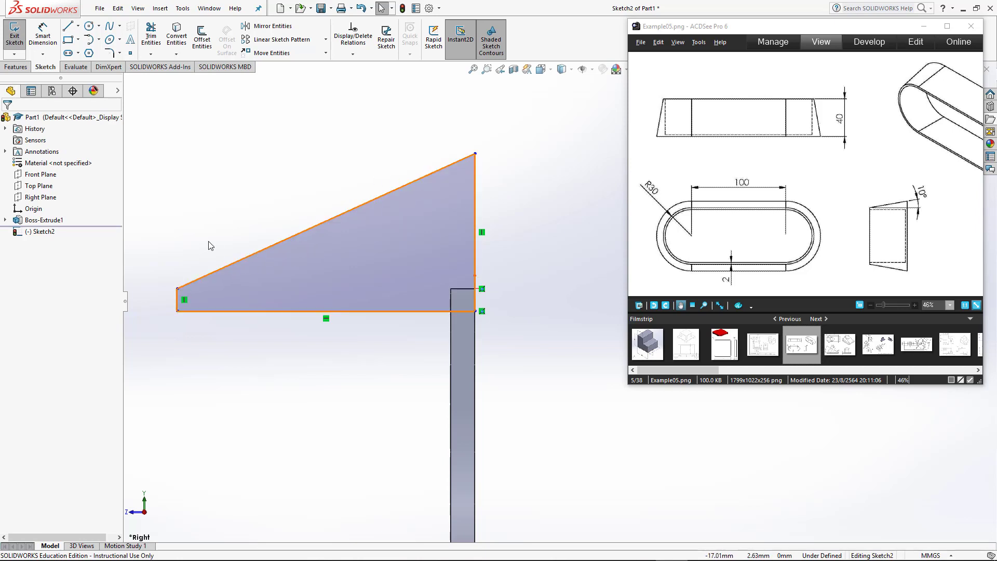
Dimension the profile's bottom edge 2 mm above the plate's top edge.
{"action": "left_click", "coordinate": [43, 36]}
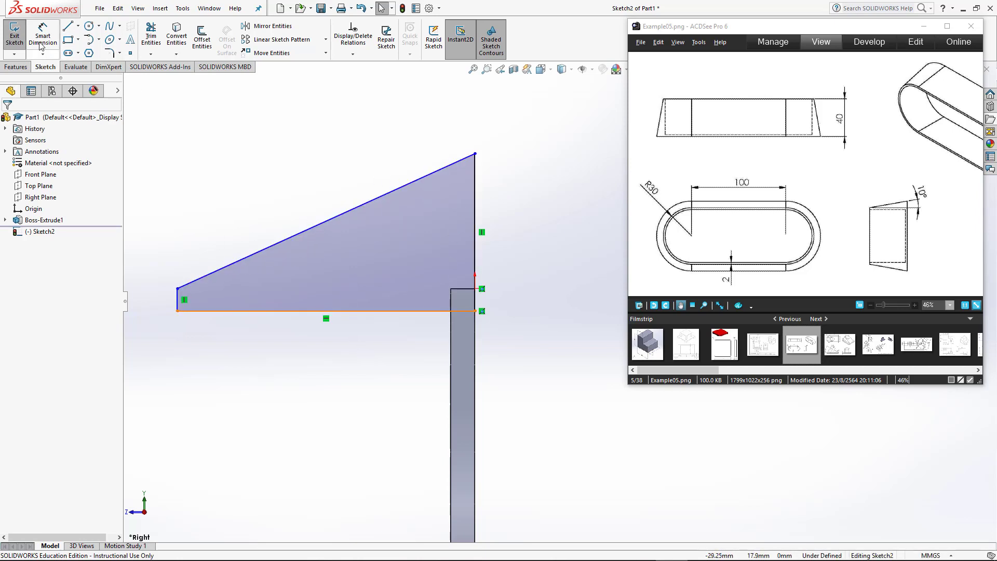
{"action": "left_click", "coordinate": [463, 289]}
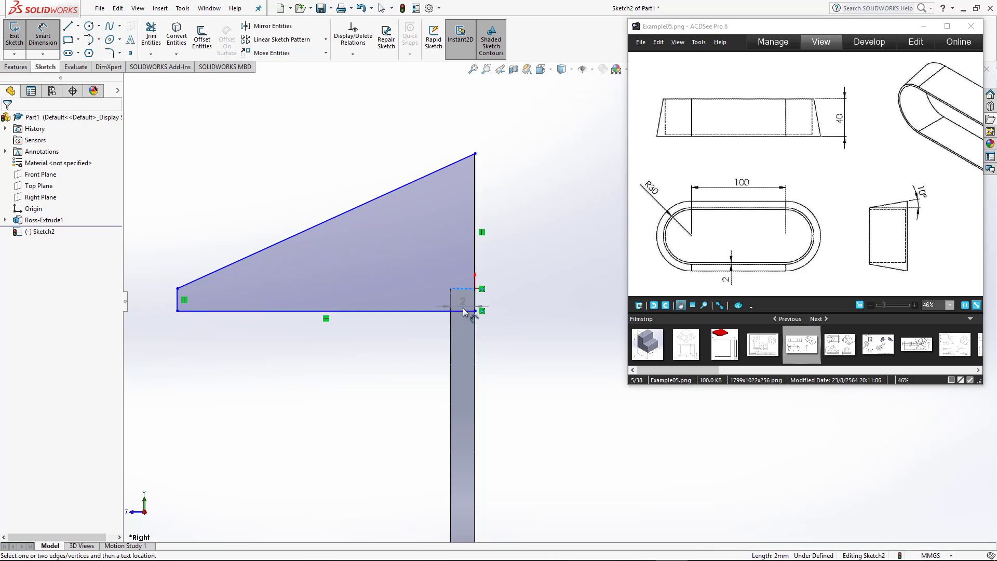
{"action": "left_click", "coordinate": [463, 310]}
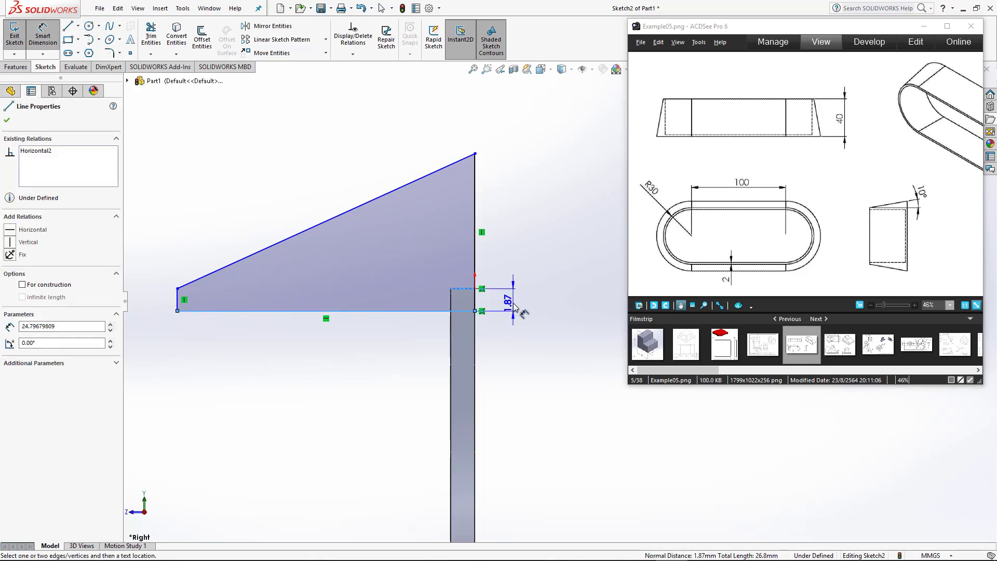
{"action": "left_click", "coordinate": [516, 305]}
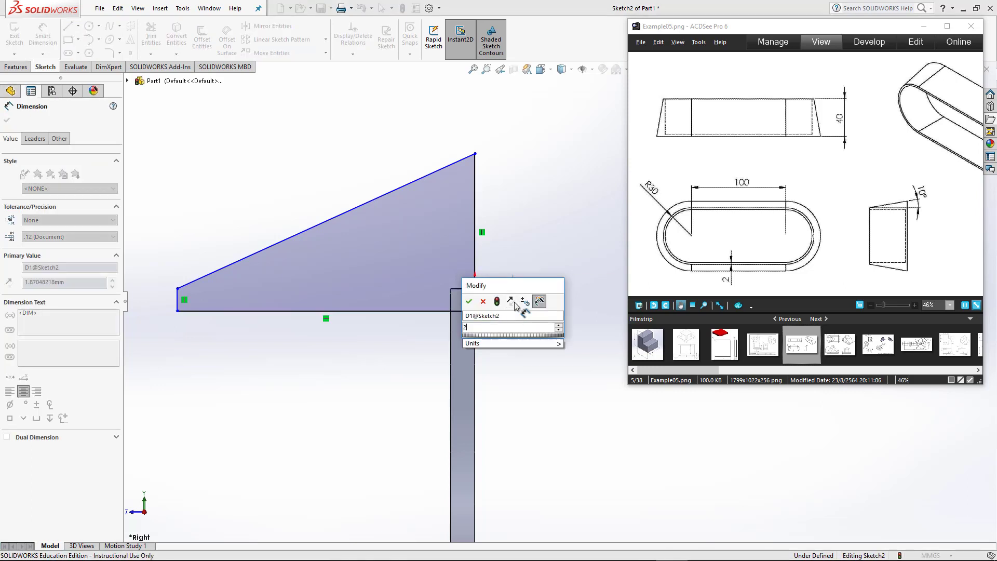
{"action": "type", "text": "2"}
{"action": "key", "text": "Return"}
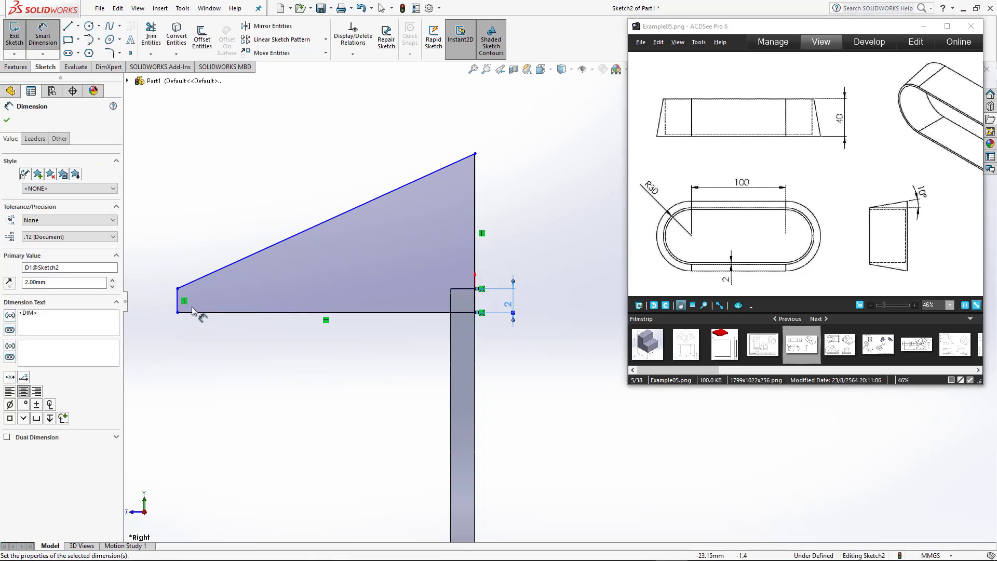
Set the wall profile's width to 40 mm.
{"action": "left_click", "coordinate": [178, 300]}
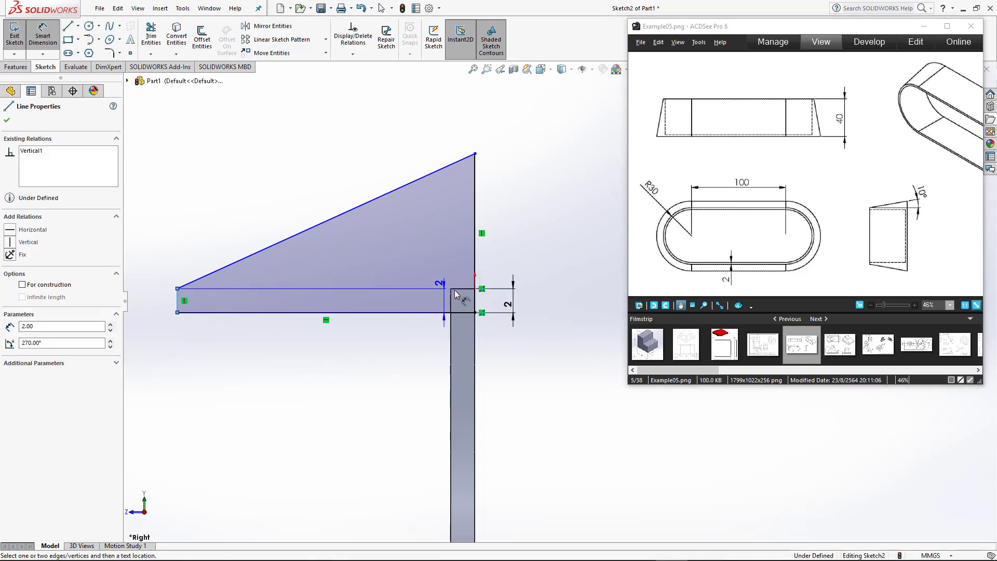
{"action": "left_click", "coordinate": [474, 249]}
{"action": "left_click", "coordinate": [336, 114]}
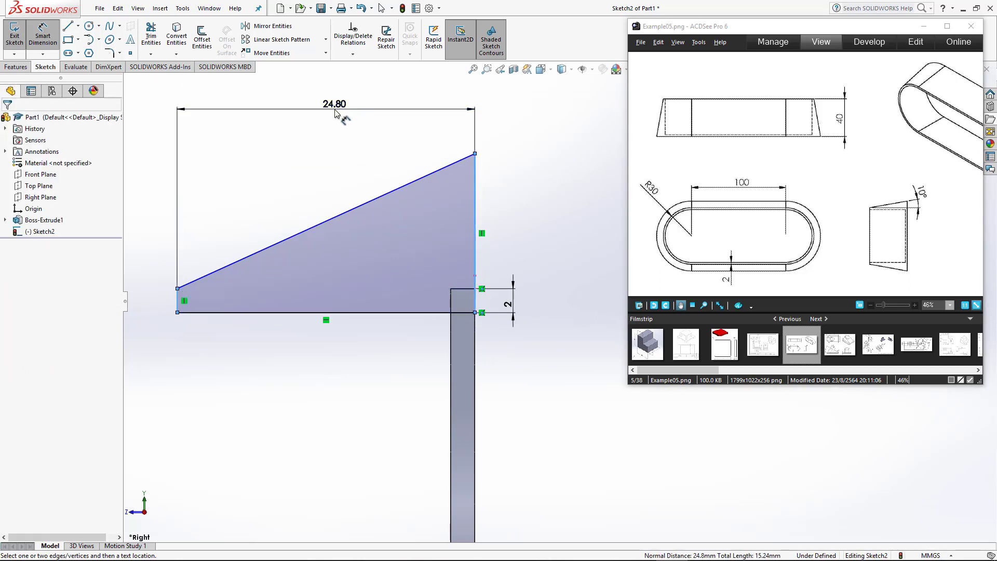
{"action": "type", "text": "40"}
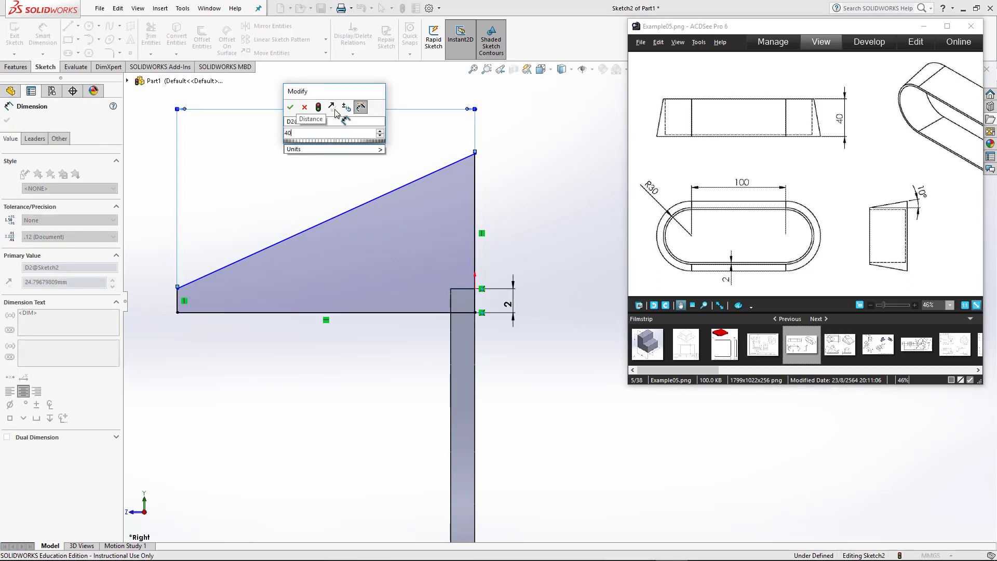
{"action": "key", "text": "Return"}
Set a 10° angle between the sloping top edge and the base line.
{"action": "scroll", "coordinate": [346, 153], "scroll_direction": "up", "scroll_amount": 2}
{"action": "scroll", "coordinate": [337, 208], "scroll_direction": "up", "scroll_amount": 1}
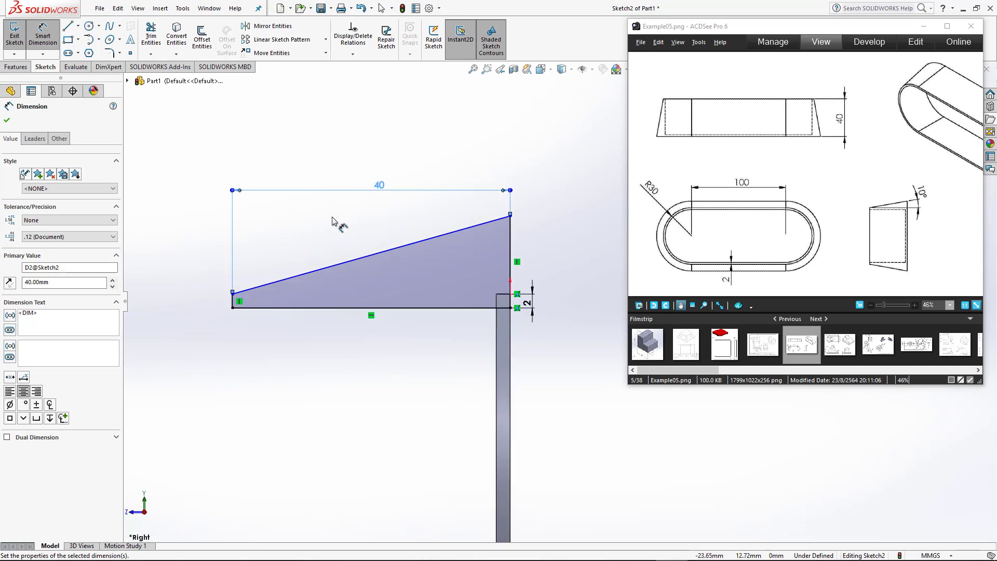
{"action": "scroll", "coordinate": [324, 228], "scroll_direction": "down", "scroll_amount": 1}
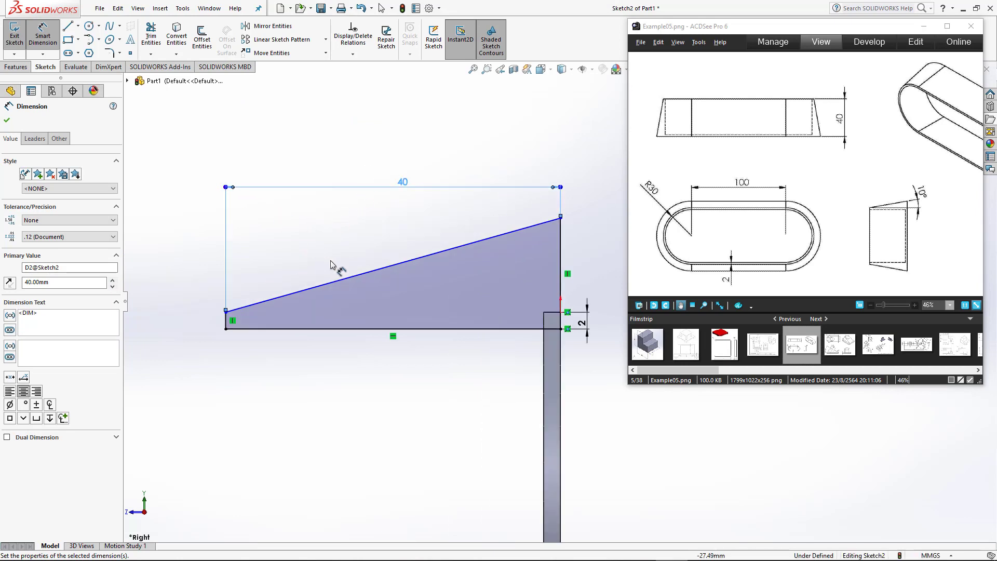
{"action": "left_click", "coordinate": [344, 278]}
{"action": "left_click", "coordinate": [363, 328]}
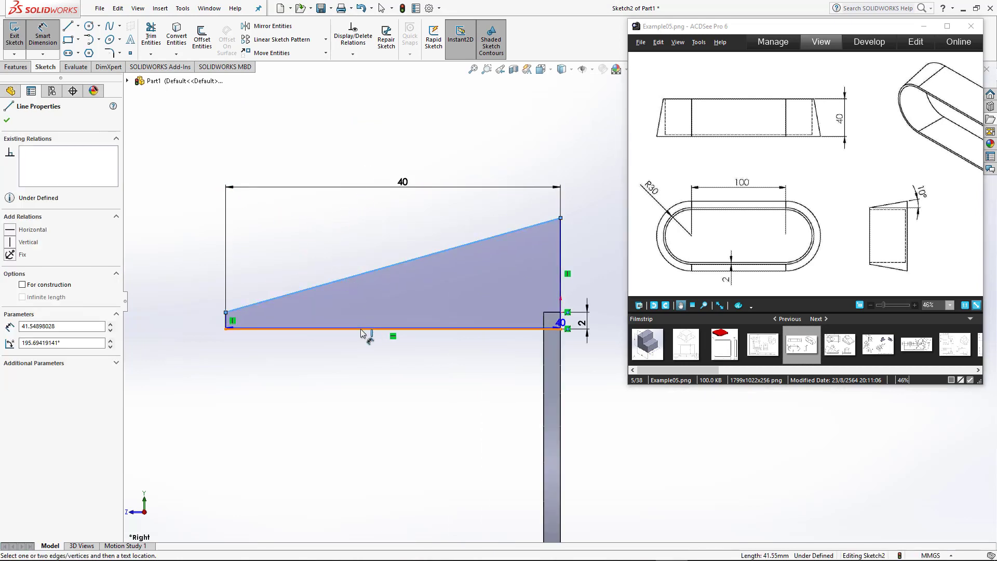
{"action": "left_click", "coordinate": [376, 302]}
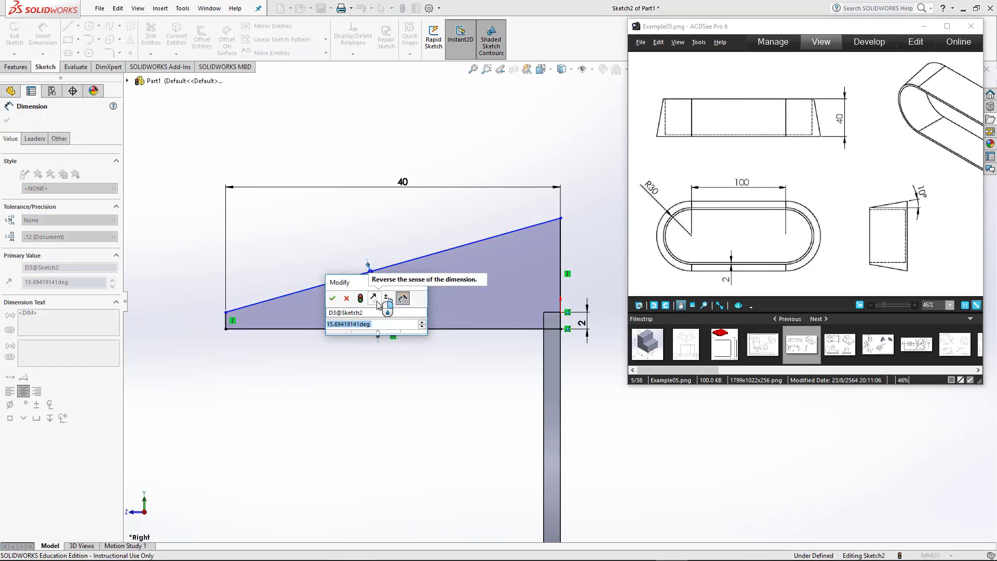
{"action": "type", "text": "10"}
{"action": "key", "text": "Return"}
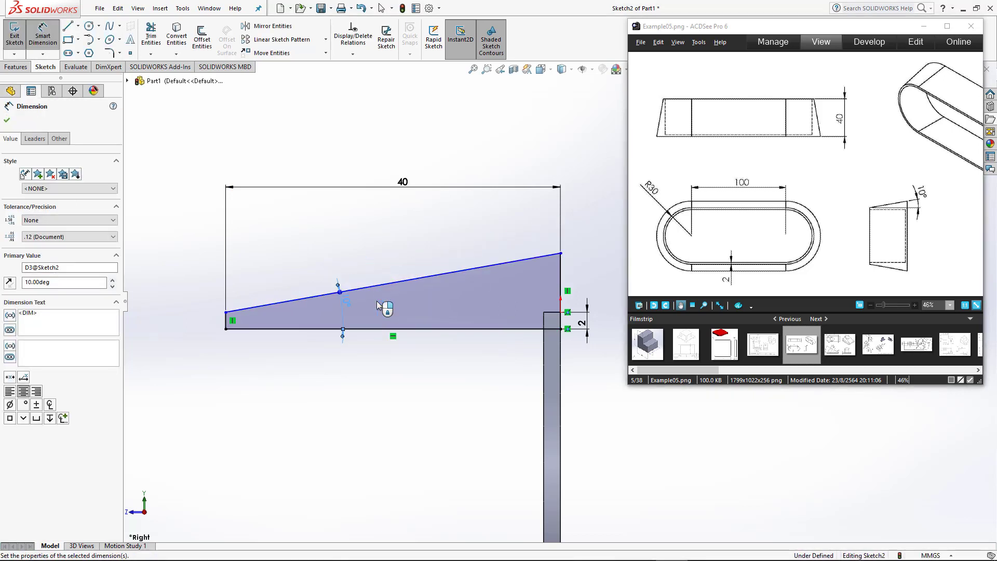
{"action": "left_click", "coordinate": [7, 121]}
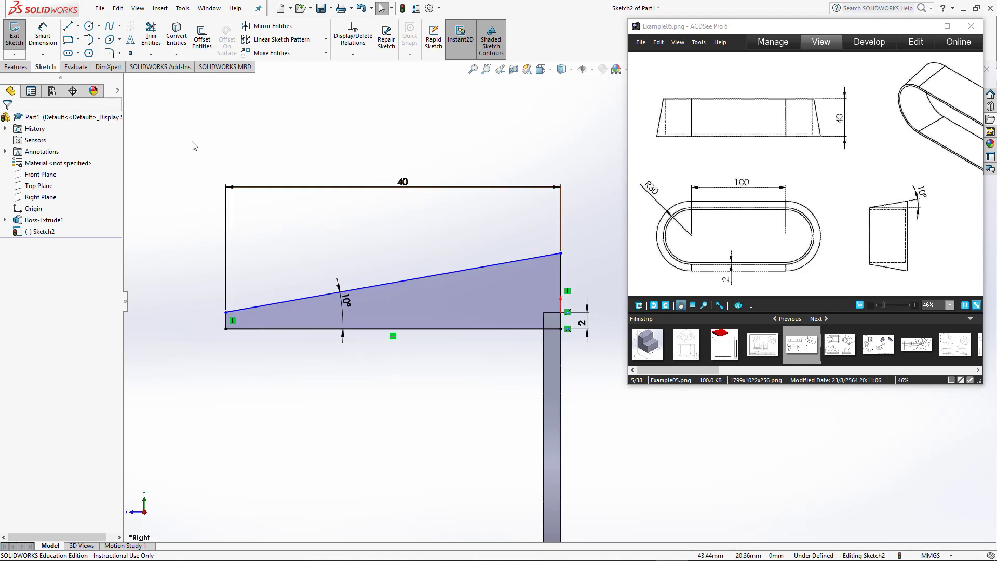
Add a Horizontal relation between the origin and the profile's left corner, then exit Sketch2.
{"action": "left_click", "coordinate": [225, 312]}
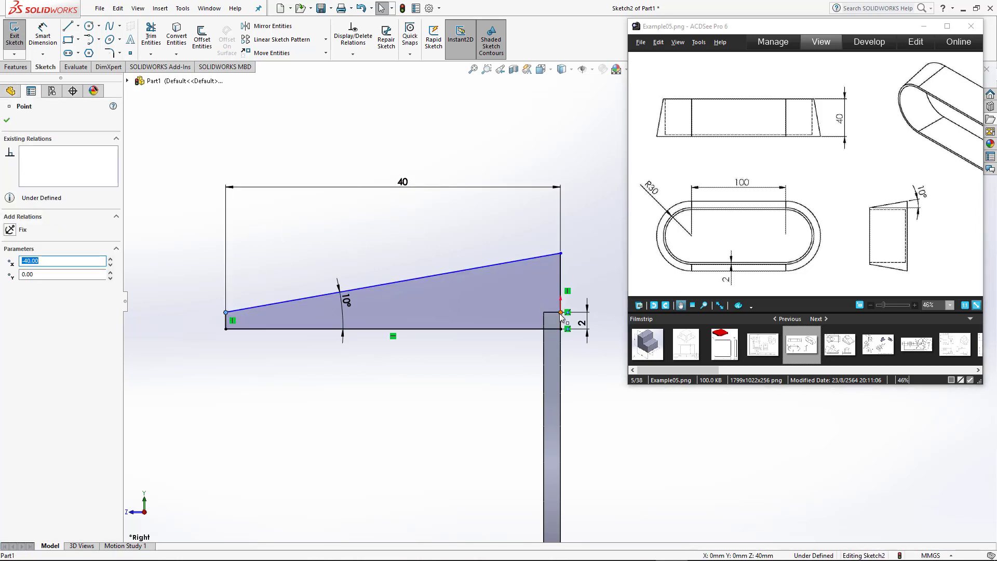
{"action": "left_click", "coordinate": [7, 120]}
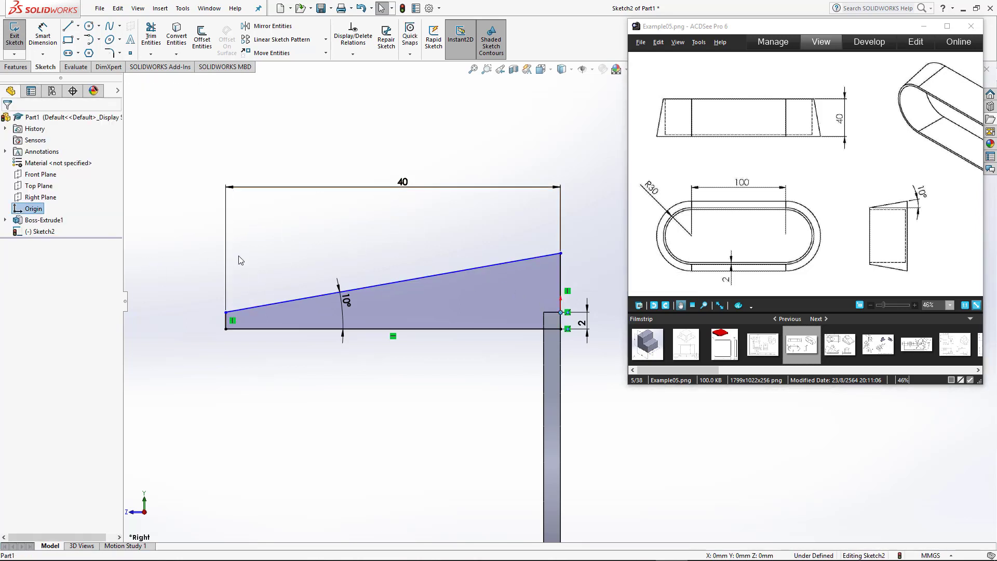
{"action": "left_click", "coordinate": [226, 312], "text": "ctrl"}
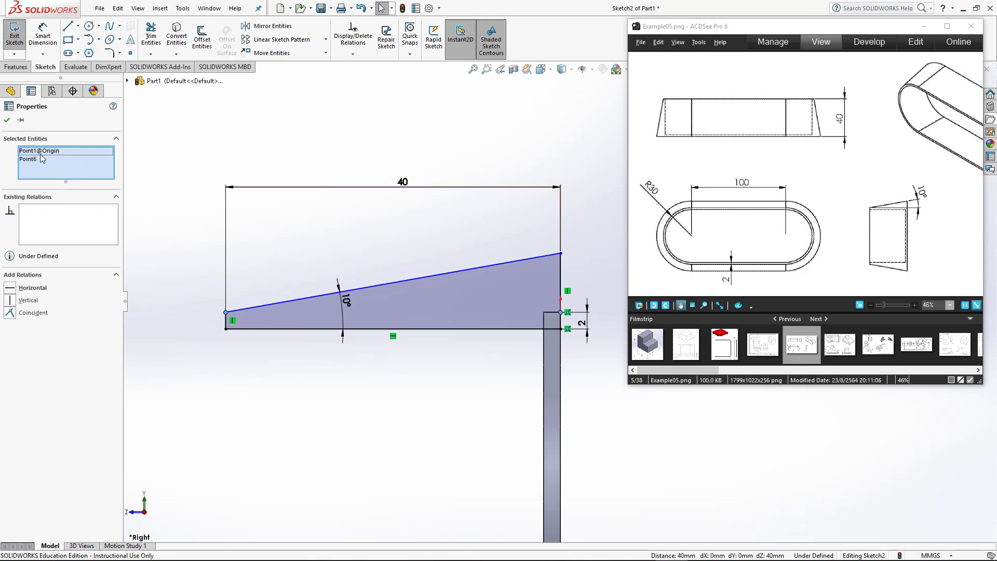
{"action": "left_click", "coordinate": [29, 291]}
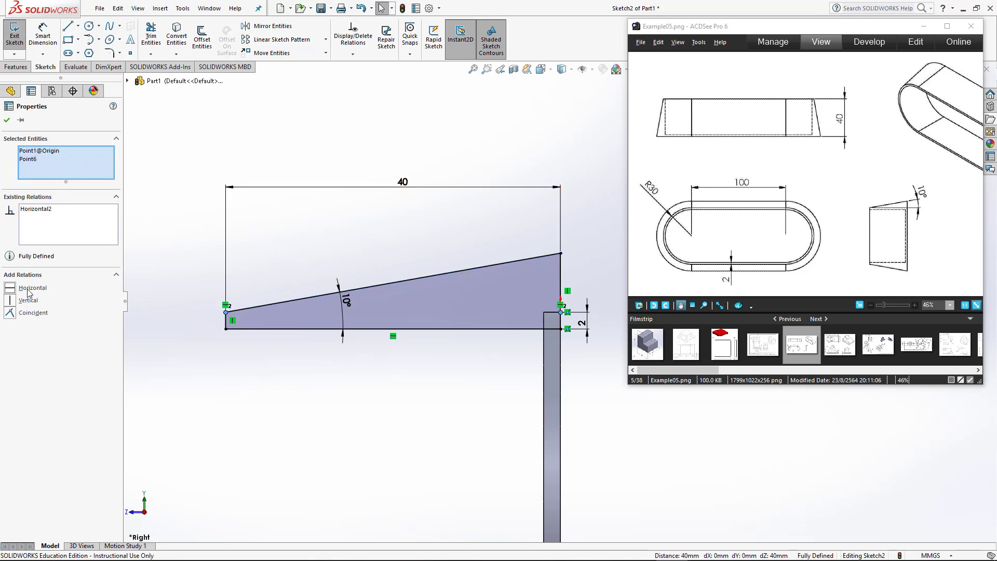
{"action": "left_click", "coordinate": [7, 120]}
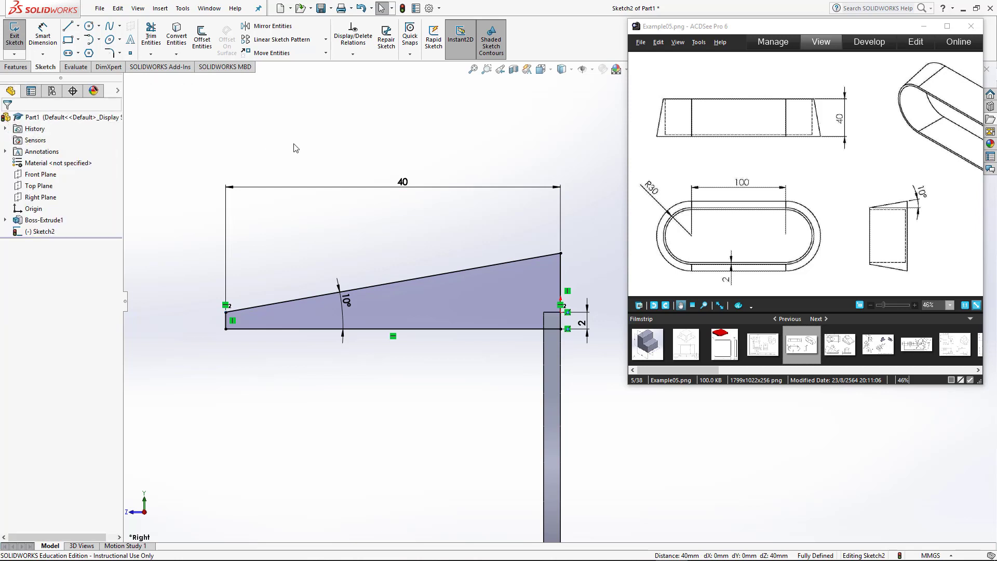
{"action": "left_click", "coordinate": [15, 36]}
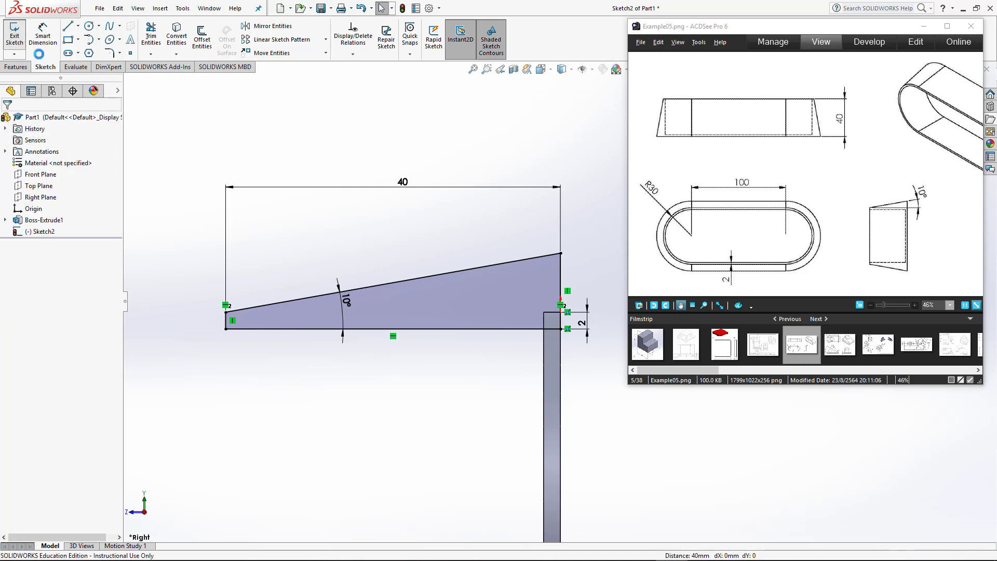
Switch the part to an isometric view and zoom out to fit the model.
{"action": "left_click", "coordinate": [552, 72]}
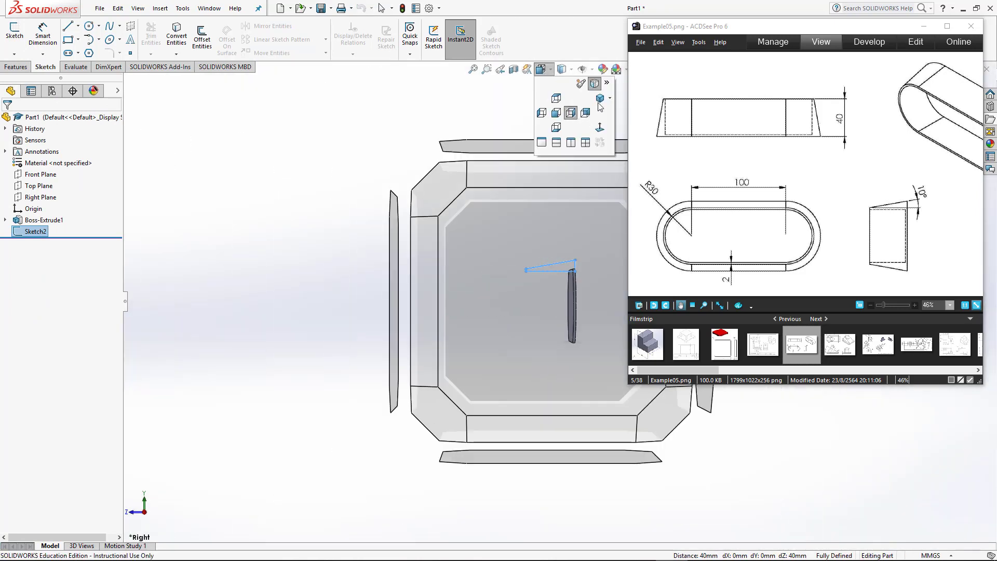
{"action": "left_click", "coordinate": [599, 102]}
{"action": "scroll", "coordinate": [569, 202], "scroll_direction": "down", "scroll_amount": 3}
{"action": "scroll", "coordinate": [601, 257], "scroll_direction": "down", "scroll_amount": 2}
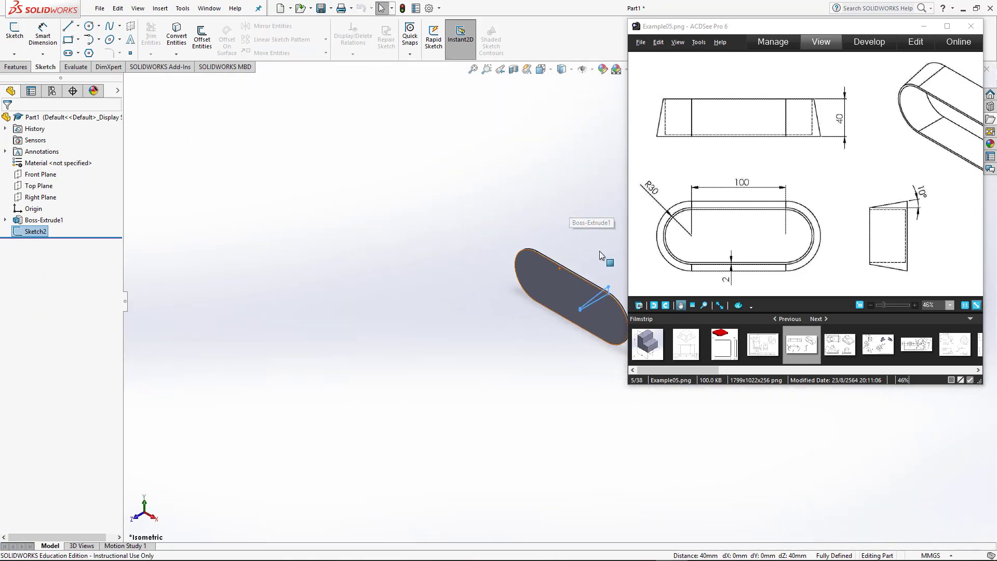
{"action": "scroll", "coordinate": [591, 275], "scroll_direction": "down", "scroll_amount": 2}
{"action": "scroll", "coordinate": [608, 308], "scroll_direction": "down", "scroll_amount": 1}
{"action": "scroll", "coordinate": [609, 307], "scroll_direction": "down", "scroll_amount": 1}
{"action": "scroll", "coordinate": [603, 300], "scroll_direction": "down", "scroll_amount": 2}
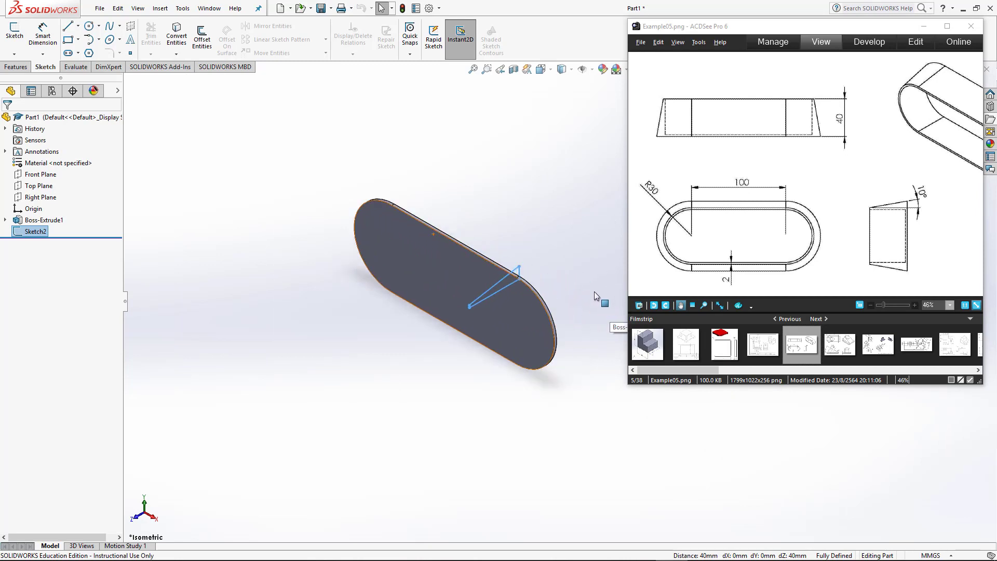
{"action": "scroll", "coordinate": [593, 291], "scroll_direction": "down", "scroll_amount": 2}
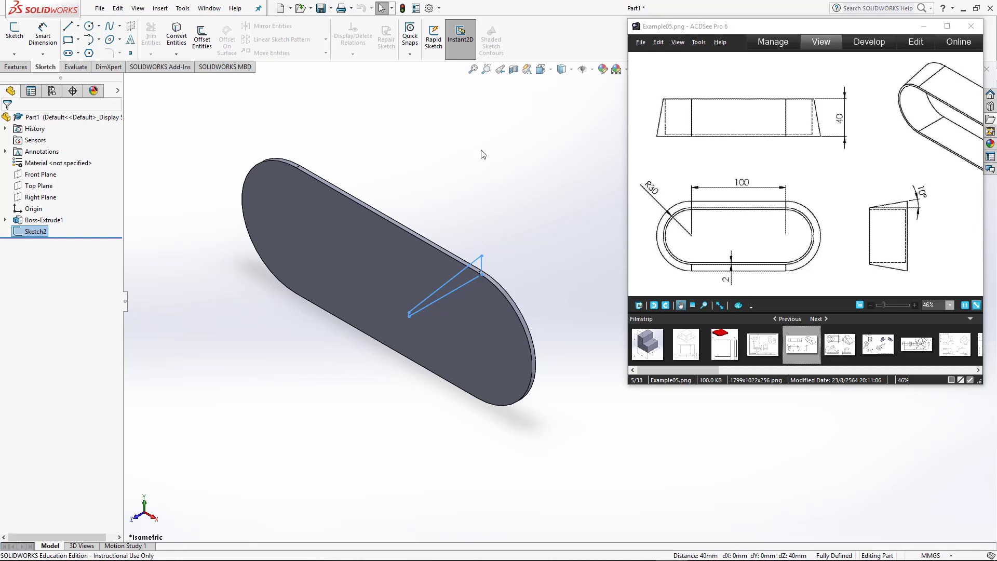
Clear the selection, select the wall profile Sketch2, and show the Features tools.
{"action": "key", "text": "Escape"}
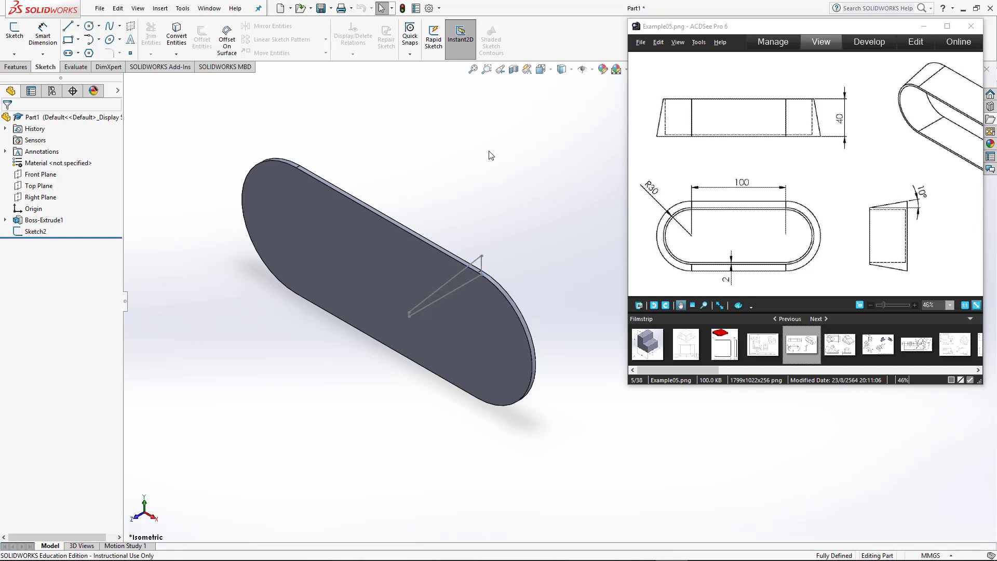
{"action": "left_click", "coordinate": [37, 231]}
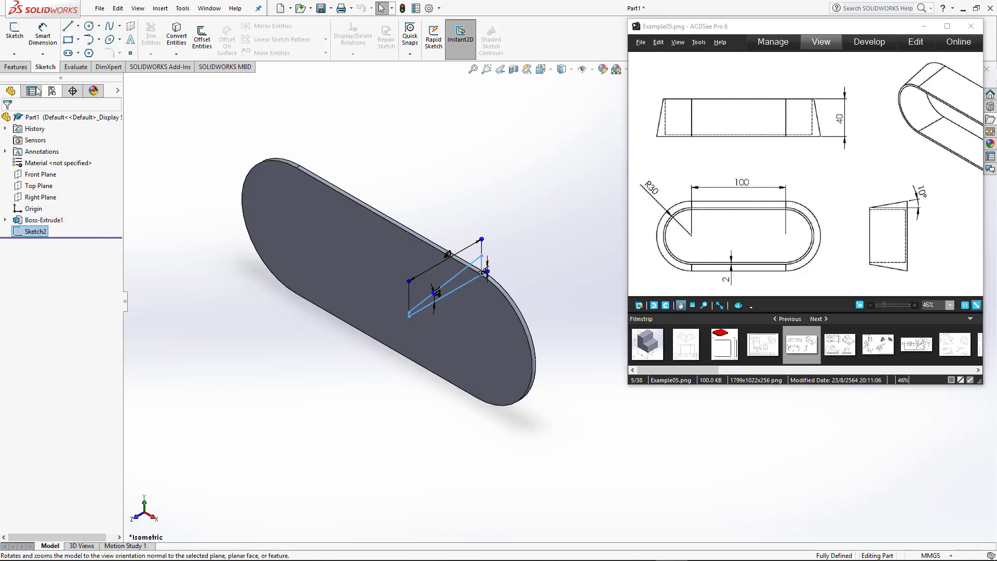
{"action": "left_click", "coordinate": [16, 67]}
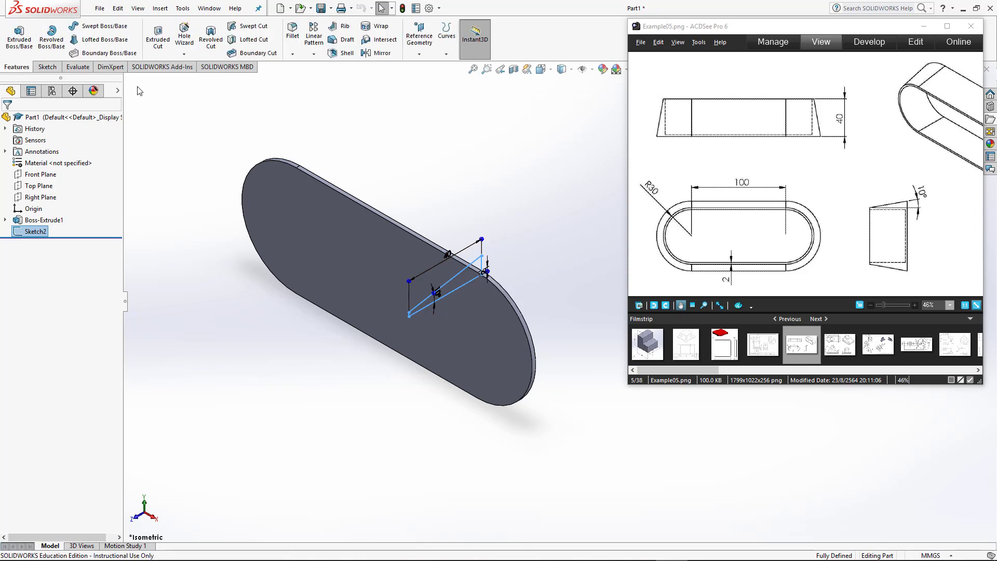
Start a Swept Boss/Base with Sketch2 as profile and the oval Sketch1 as path.
{"action": "left_click", "coordinate": [101, 30]}
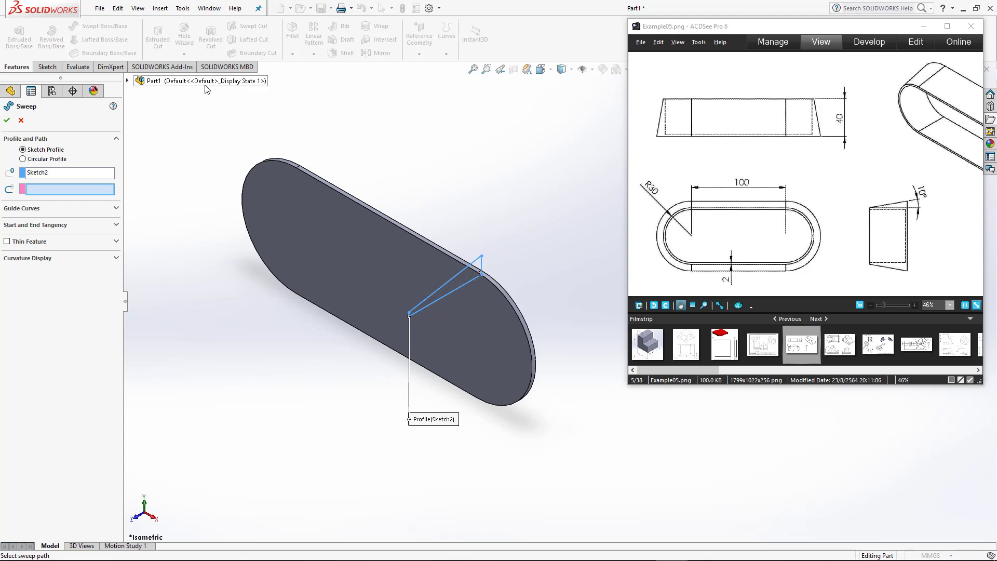
{"action": "left_click", "coordinate": [128, 81]}
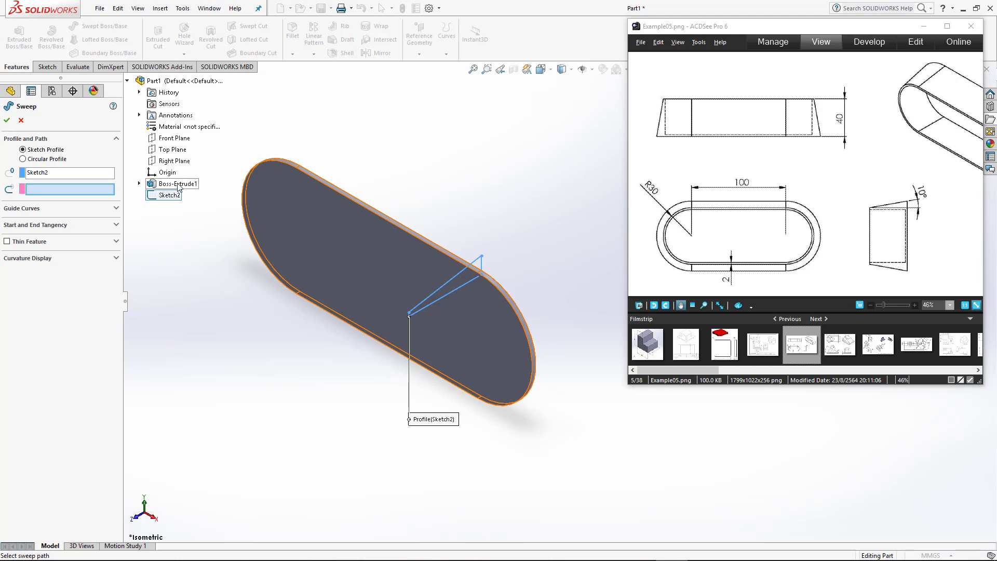
{"action": "left_click", "coordinate": [139, 184]}
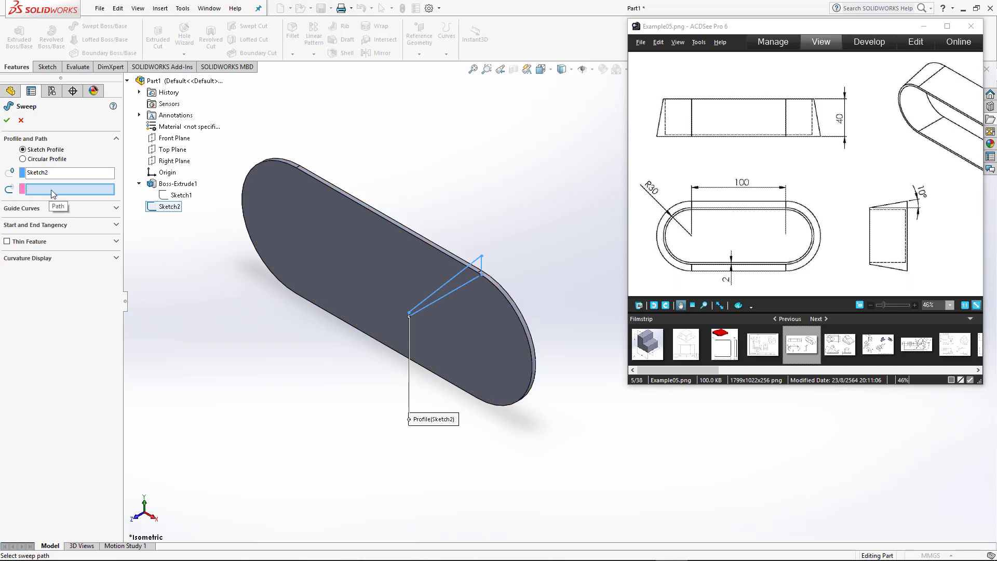
{"action": "left_click", "coordinate": [178, 196]}
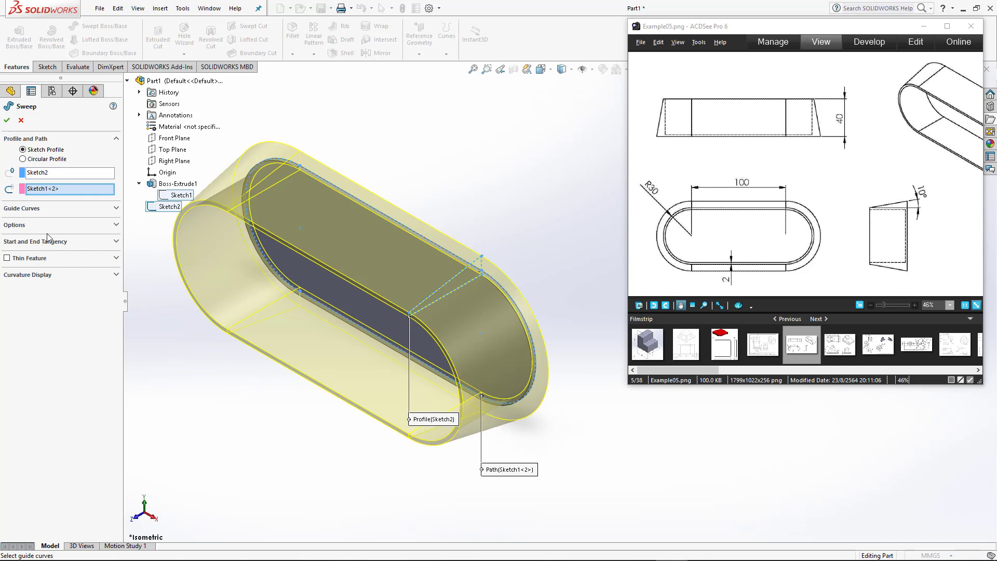
Expand the sweep Options to show Follow Path orientation with no twist.
{"action": "left_click", "coordinate": [107, 227]}
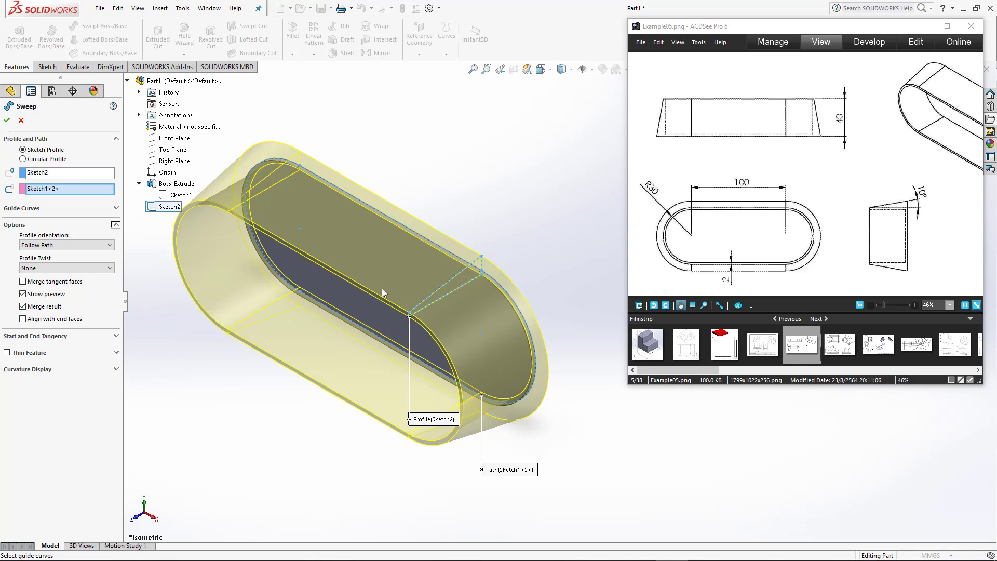
Confirm the sweep to create Sweep1, then shrink the reference drawing to compare.
{"action": "left_click", "coordinate": [8, 122]}
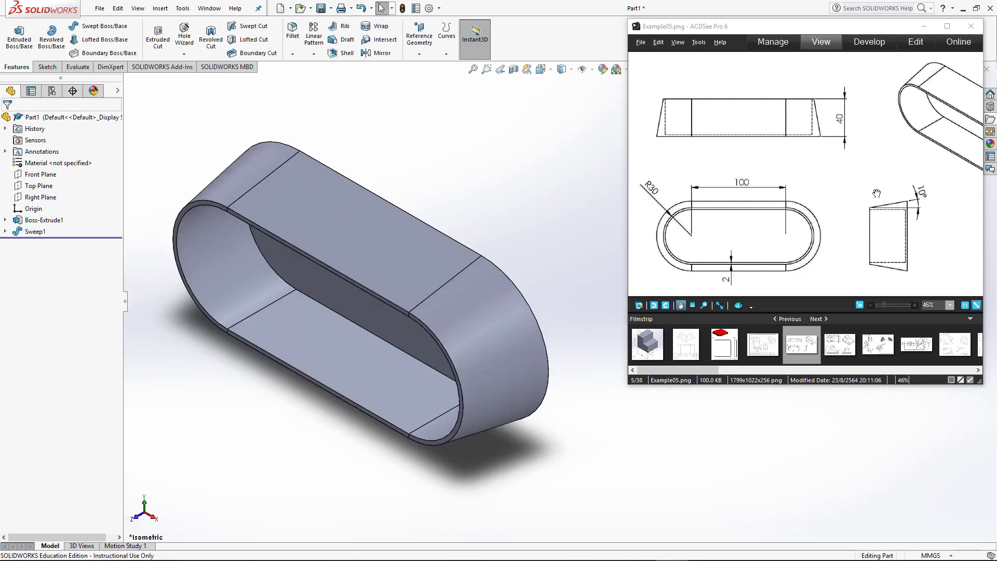
{"action": "left_click", "coordinate": [872, 305]}
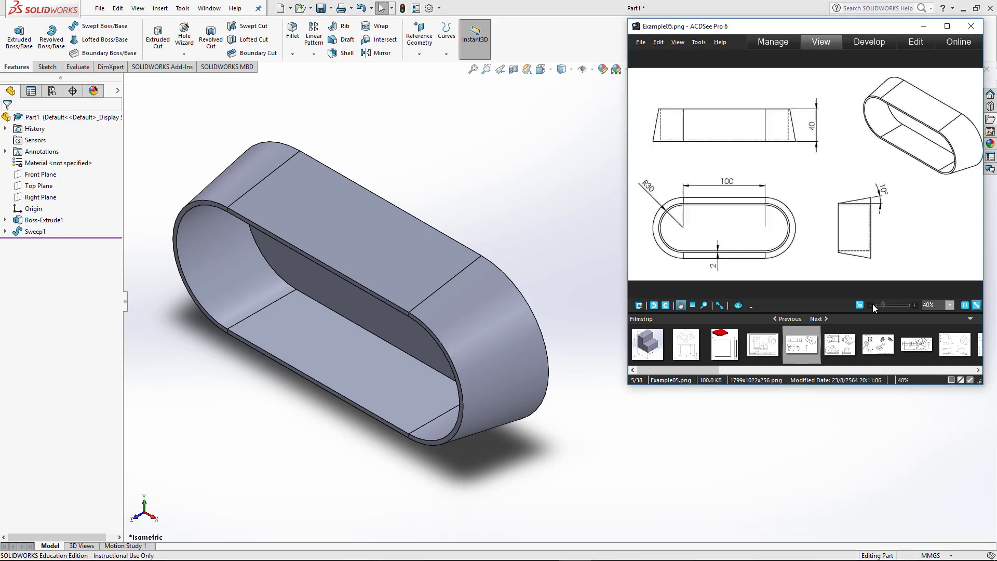